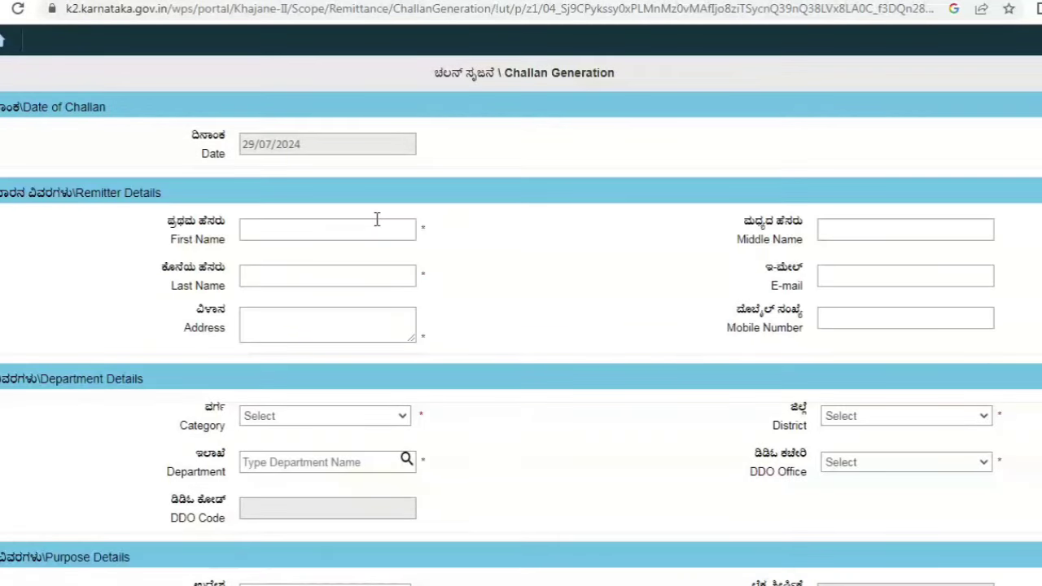
- Go to the Khajane-II home page and open the Challan Generation form from its services
left_click(3, 42)
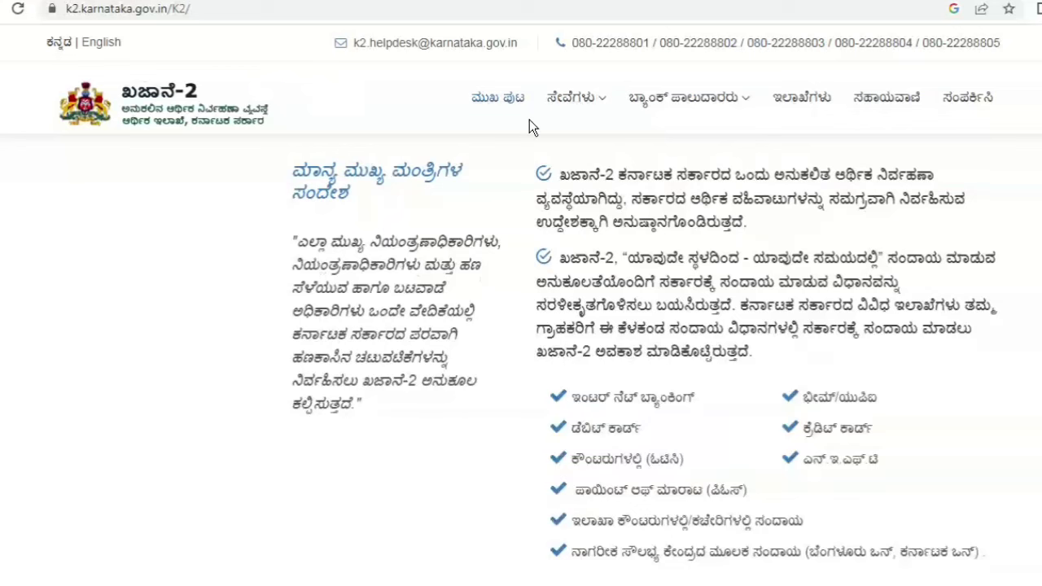
mouse_move(572, 97)
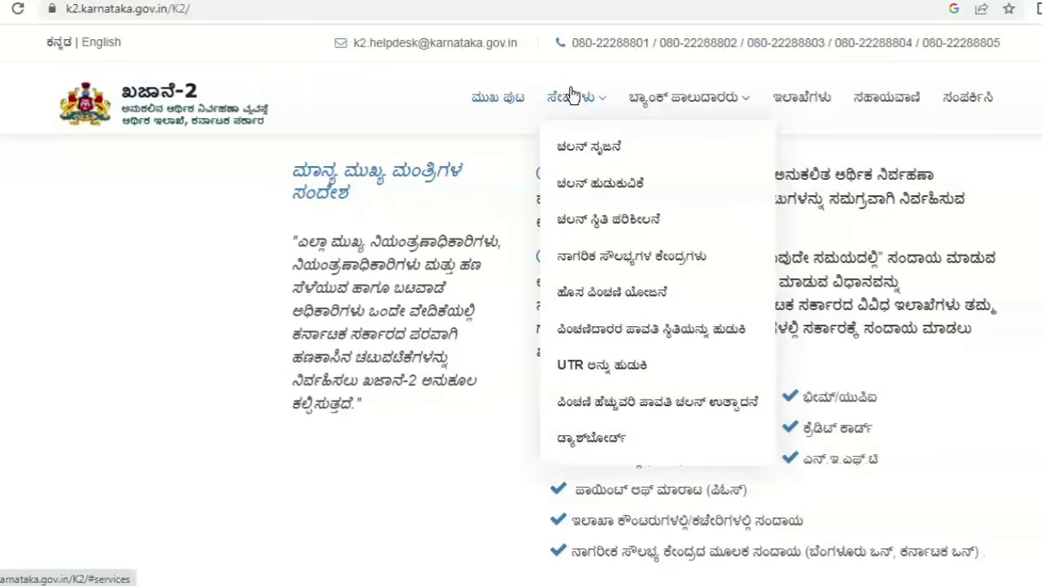
left_click(575, 150)
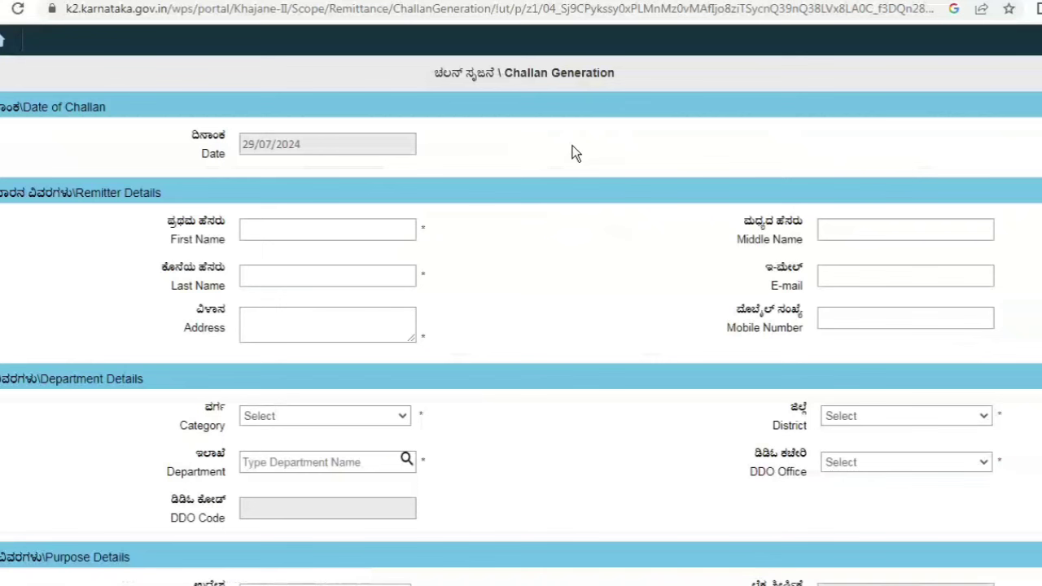
- Fill in the remitter's first name as HEAD and last name as MASTER
left_click(282, 237)
left_click(338, 276)
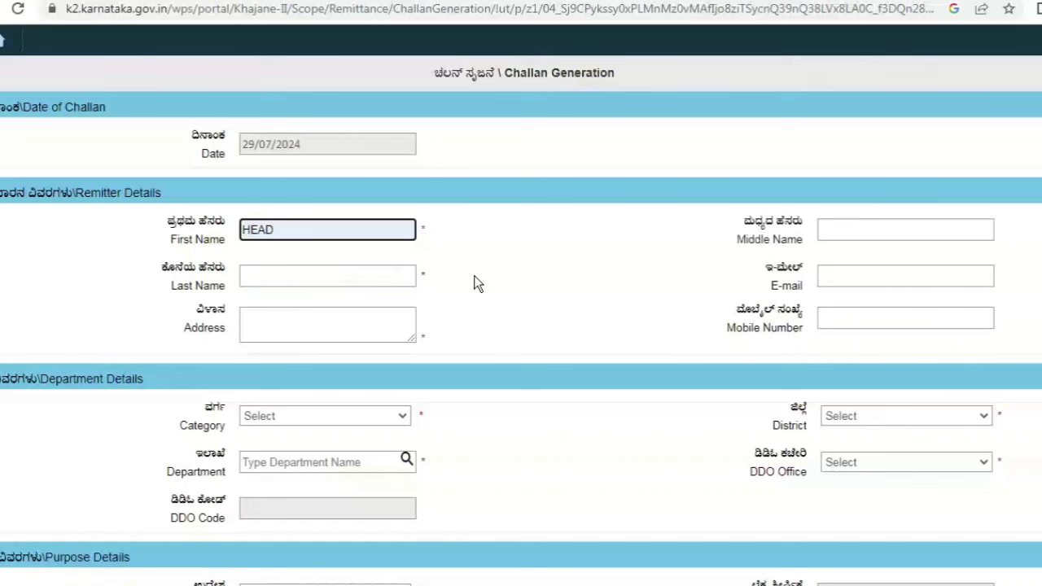
key("Tab")
key("Tab")
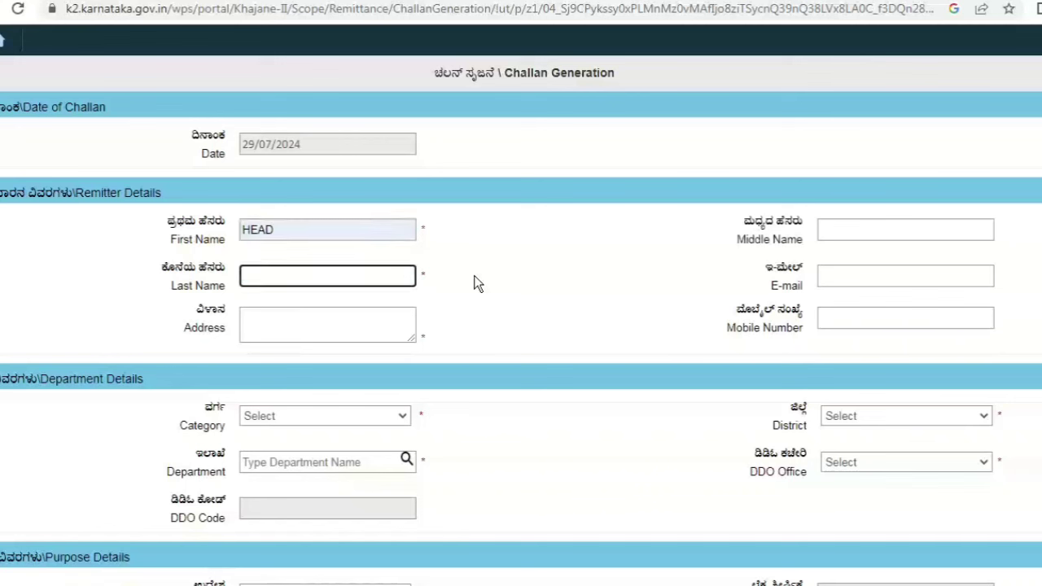
type("maste")
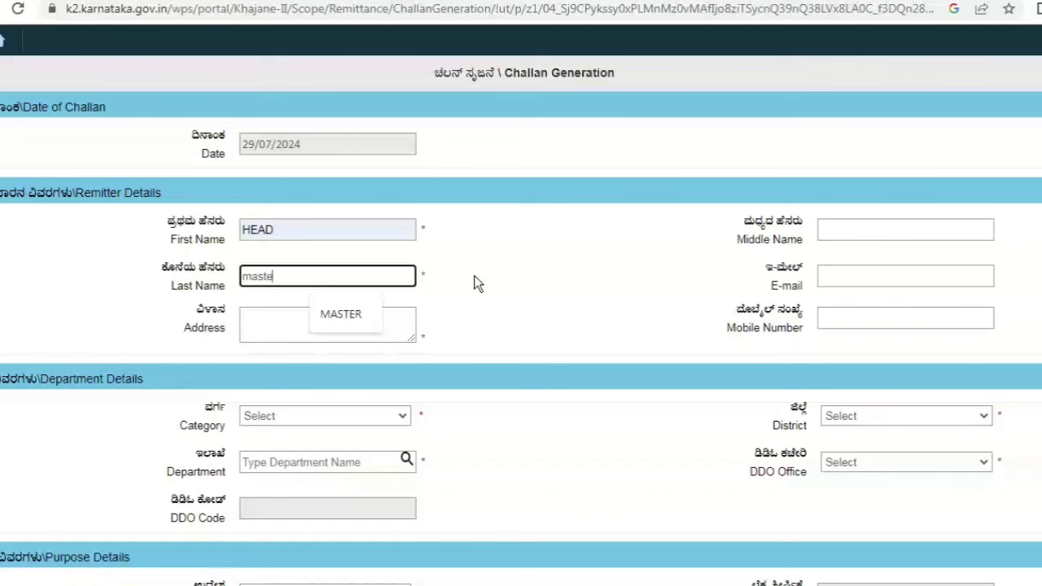
type("r")
left_click(361, 317)
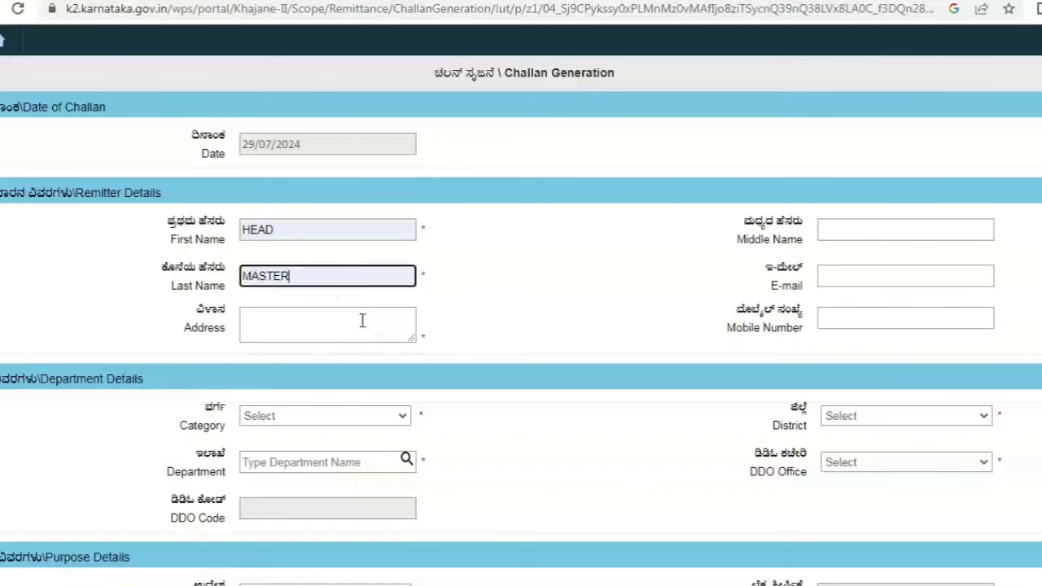
left_click(499, 307)
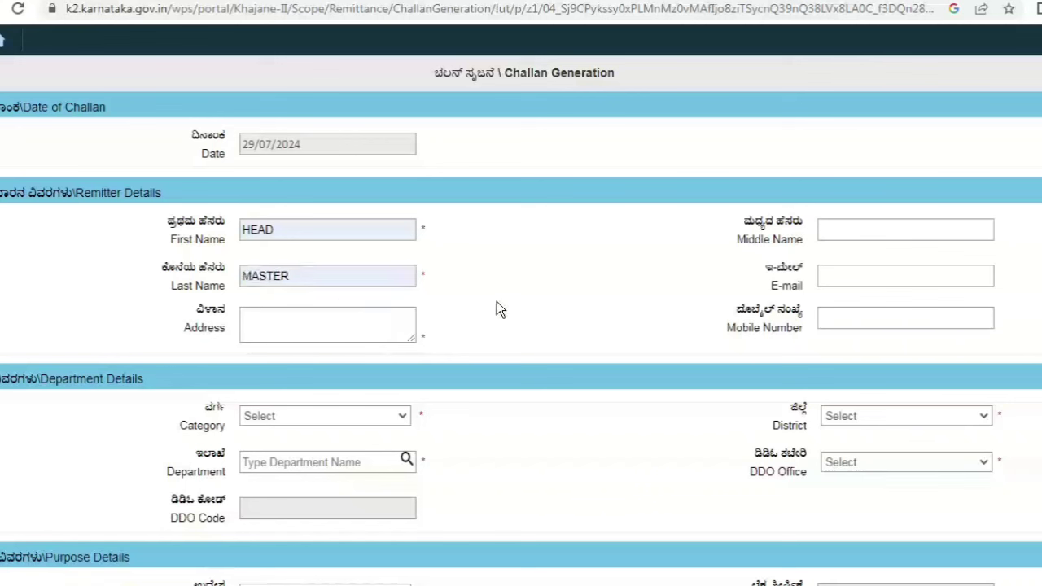
- Enter the school's full postal address, including taluk and district, as the remitter's address
left_click(343, 333)
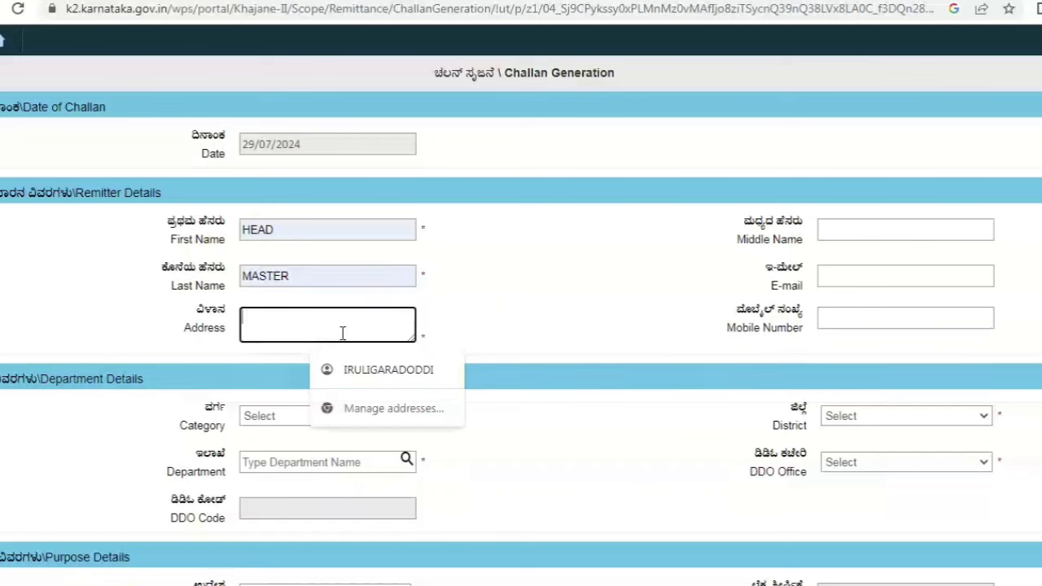
type("GHS YEREHA")
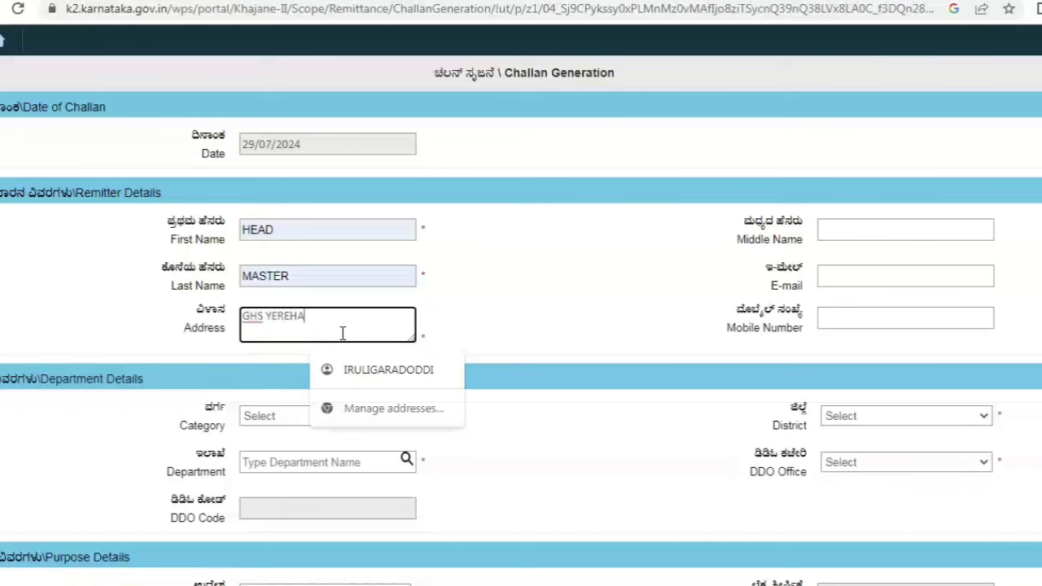
type("LLI RAMANAGARA T")
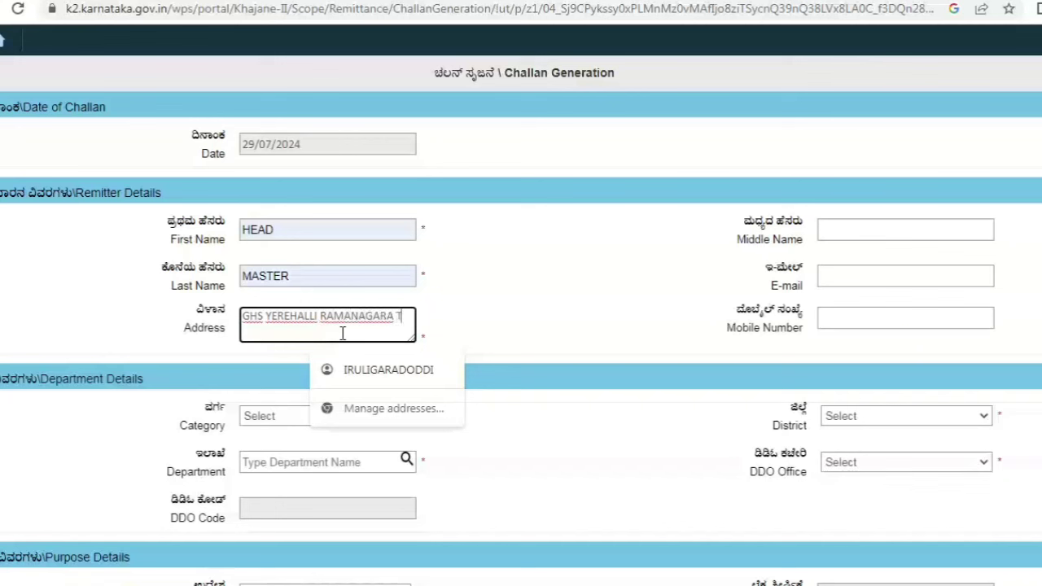
type("ALUK AND D")
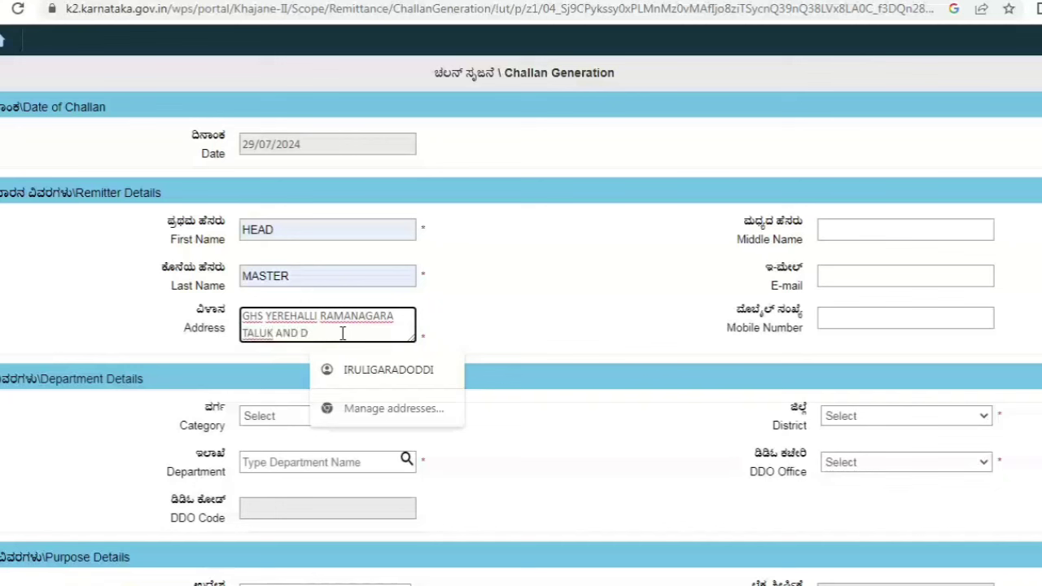
type("ISTRICT")
left_click(448, 328)
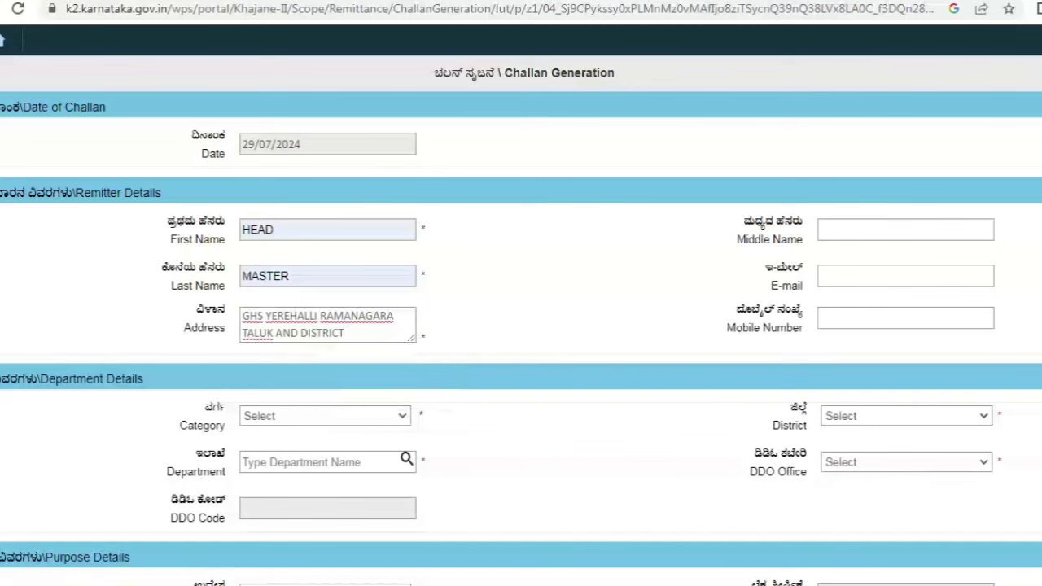
- Set the department category to Government and the district to RAMANAGARA
scroll(863, 285, "down", 2)
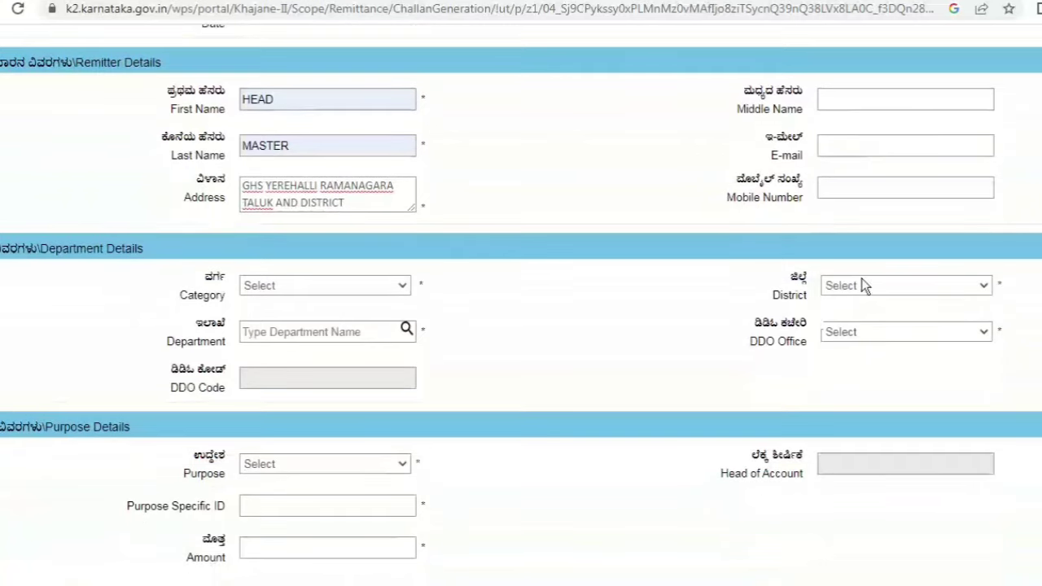
left_click(399, 289)
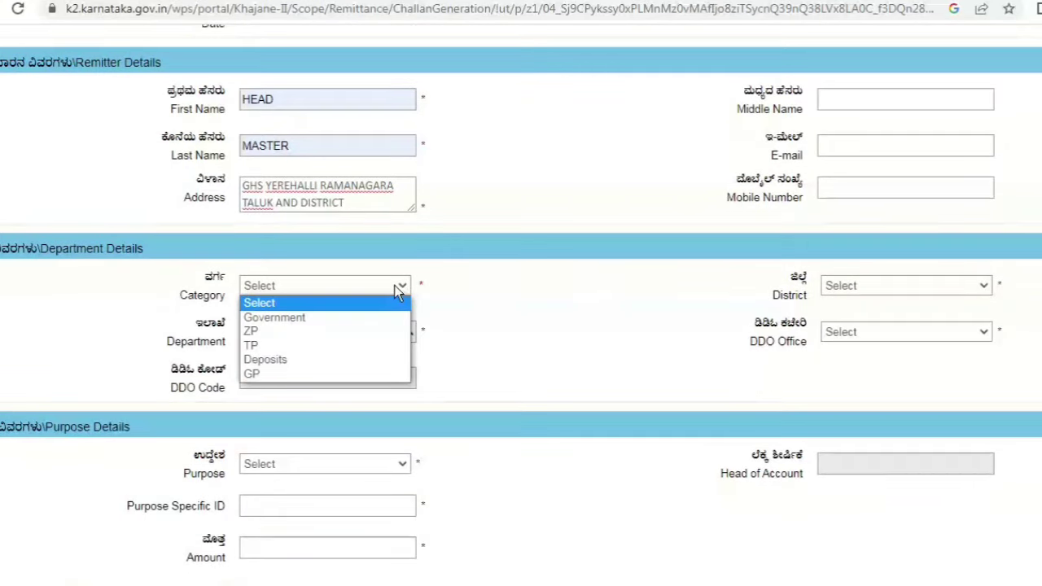
left_click(350, 325)
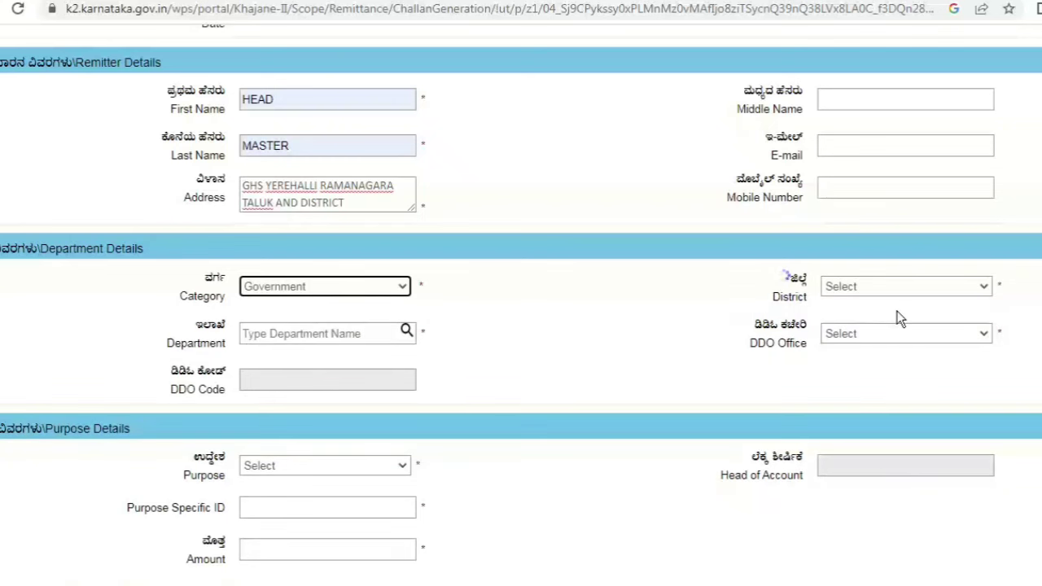
left_click(961, 294)
key("r")
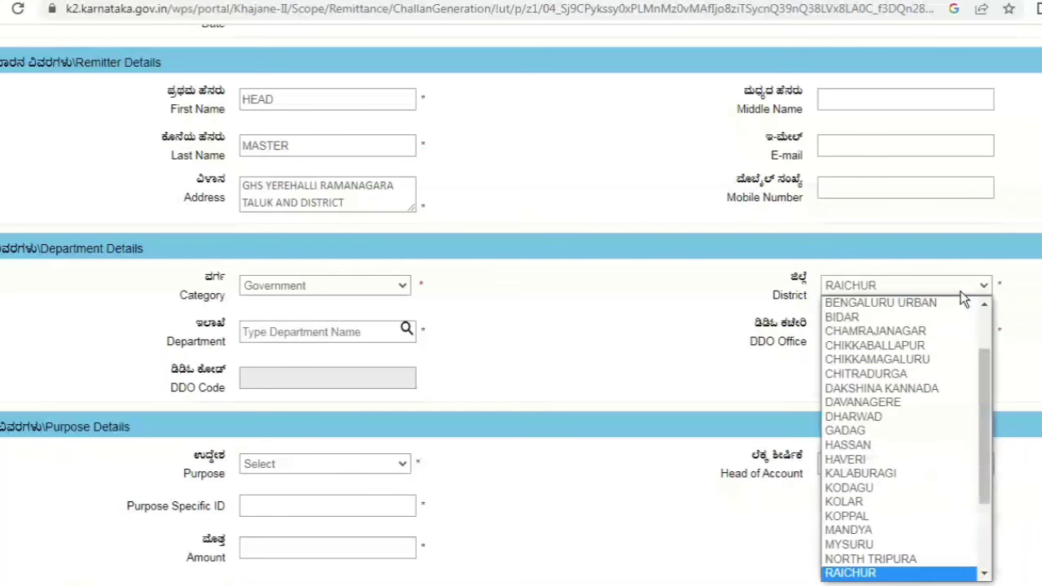
key("Down")
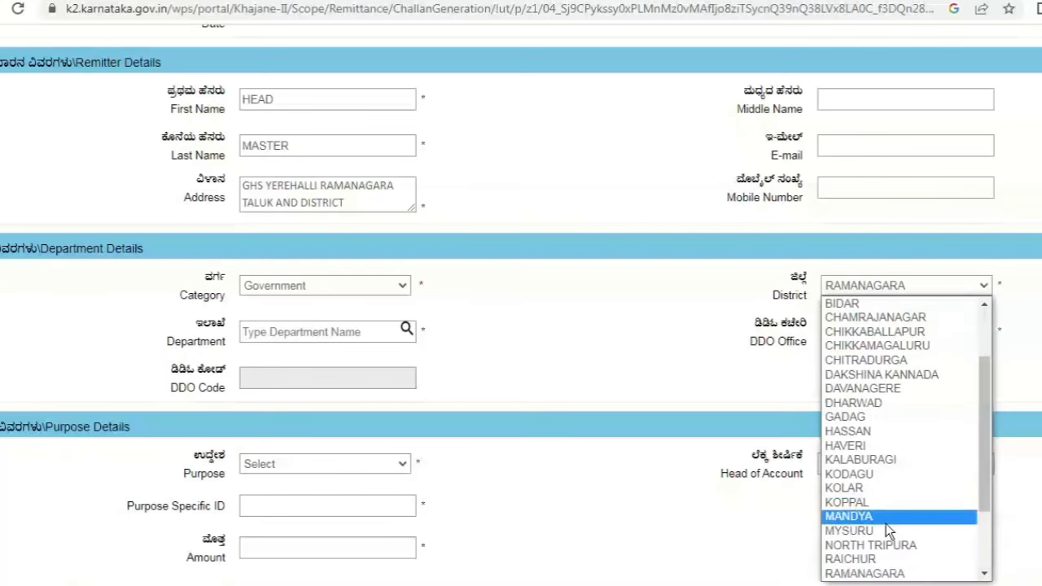
left_click(885, 574)
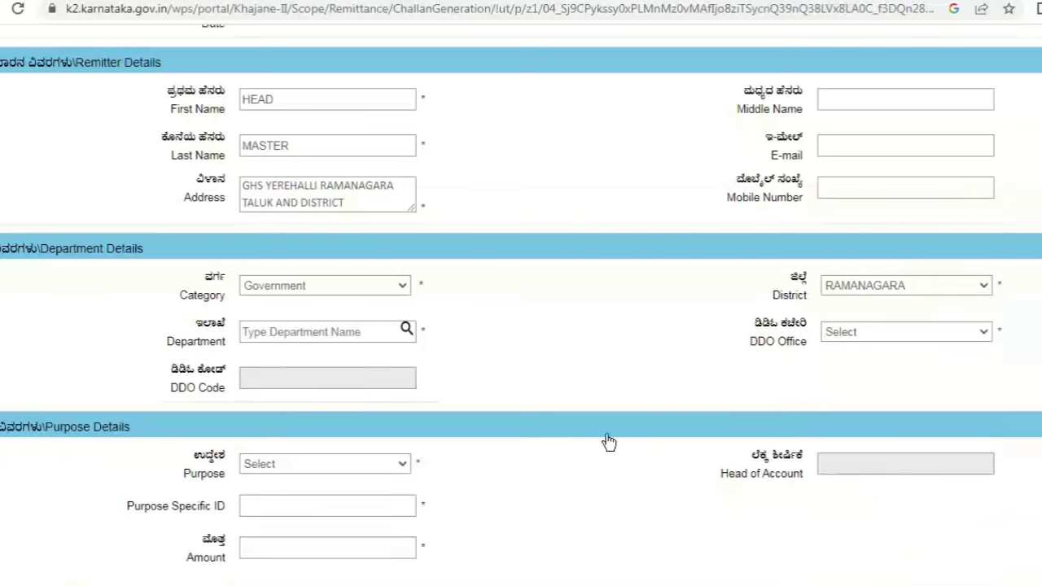
- Look up departments with the word DEPARTMENT and choose DEPARTMENT OF PUBLIC INSTRUCTION
left_click(350, 332)
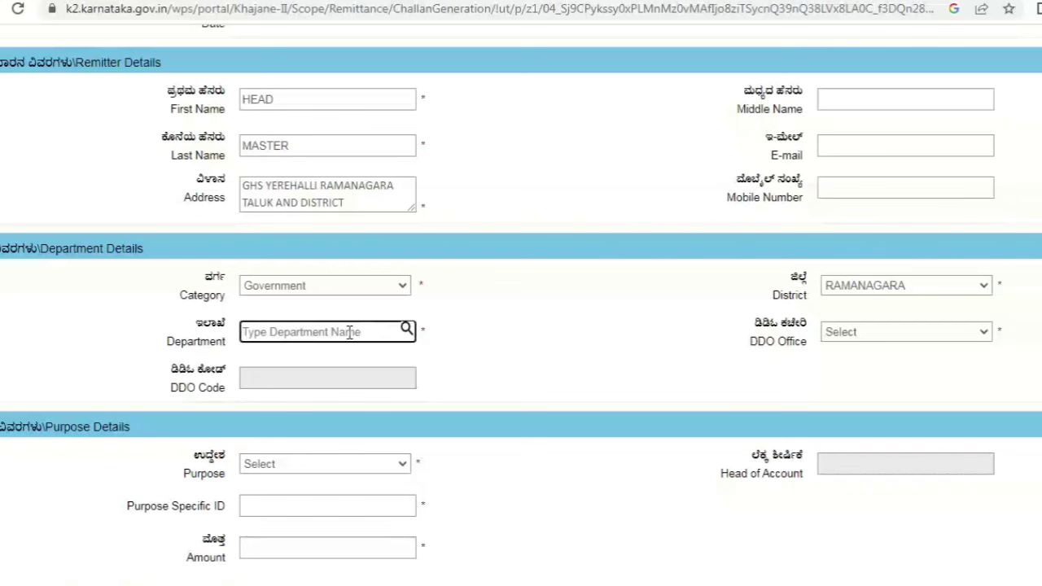
type("DEPA")
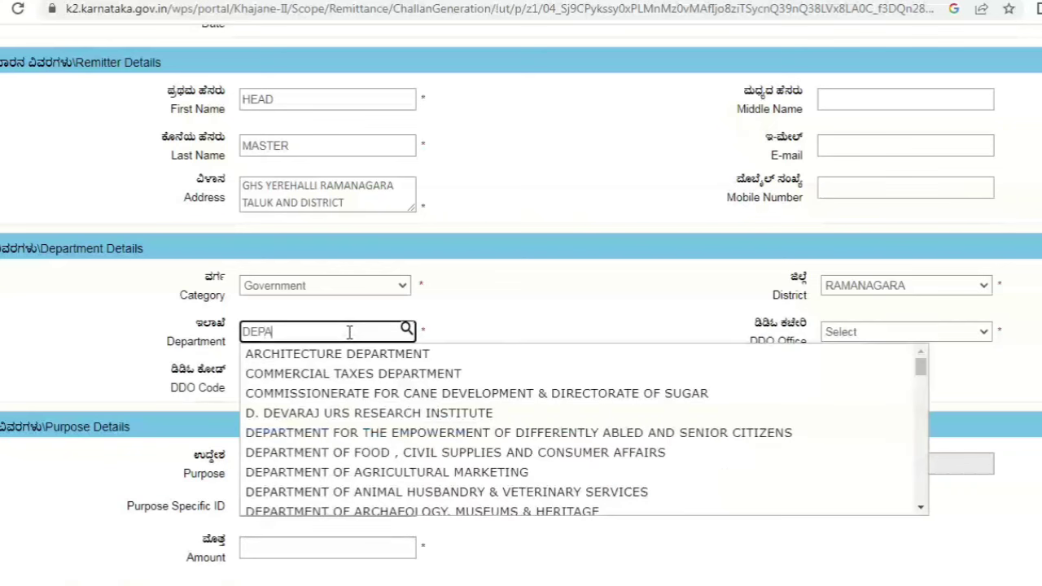
type("RTMENT")
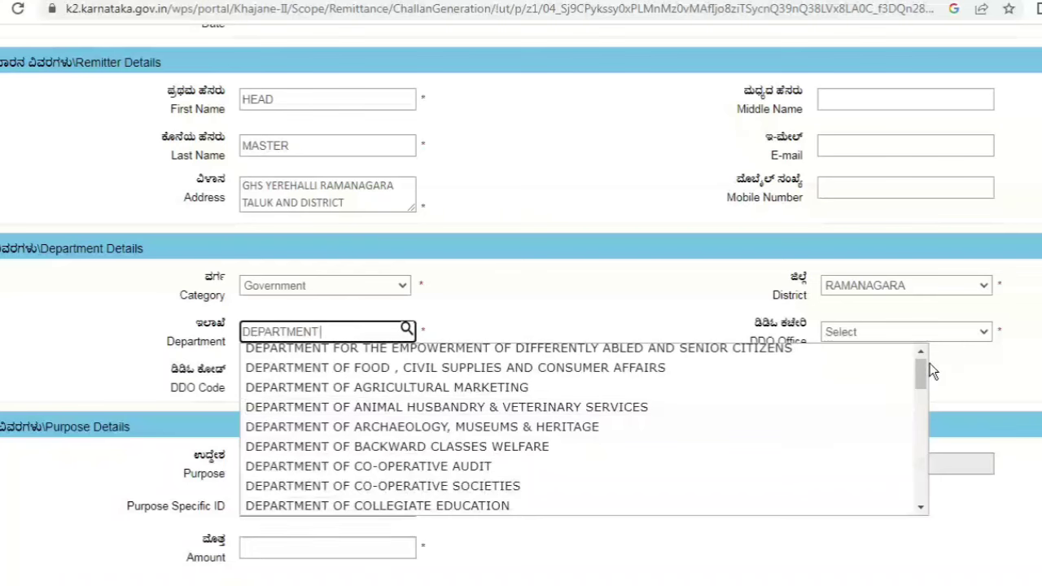
left_click_drag(924, 372, 928, 455)
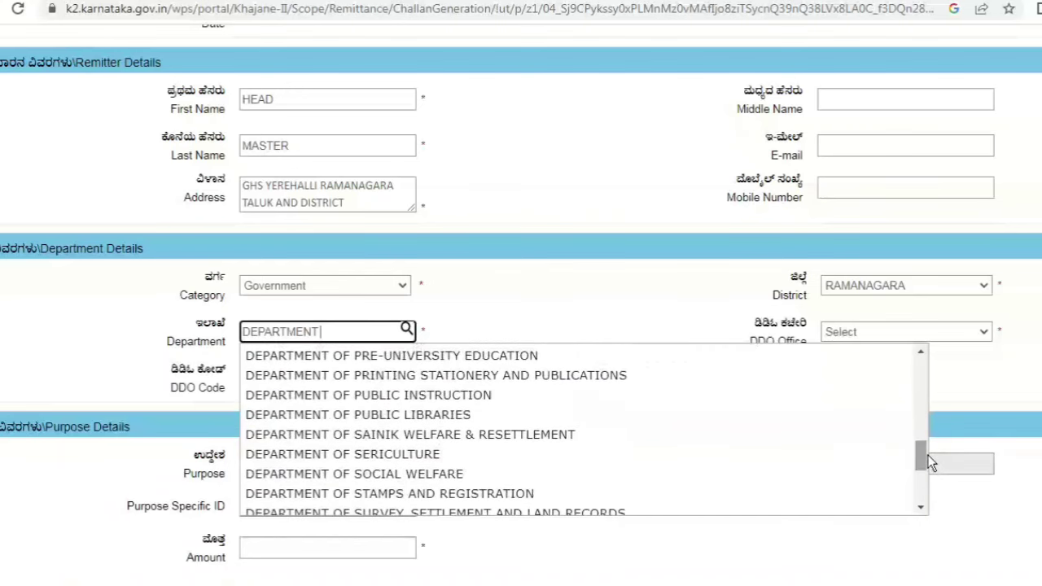
left_click(461, 396)
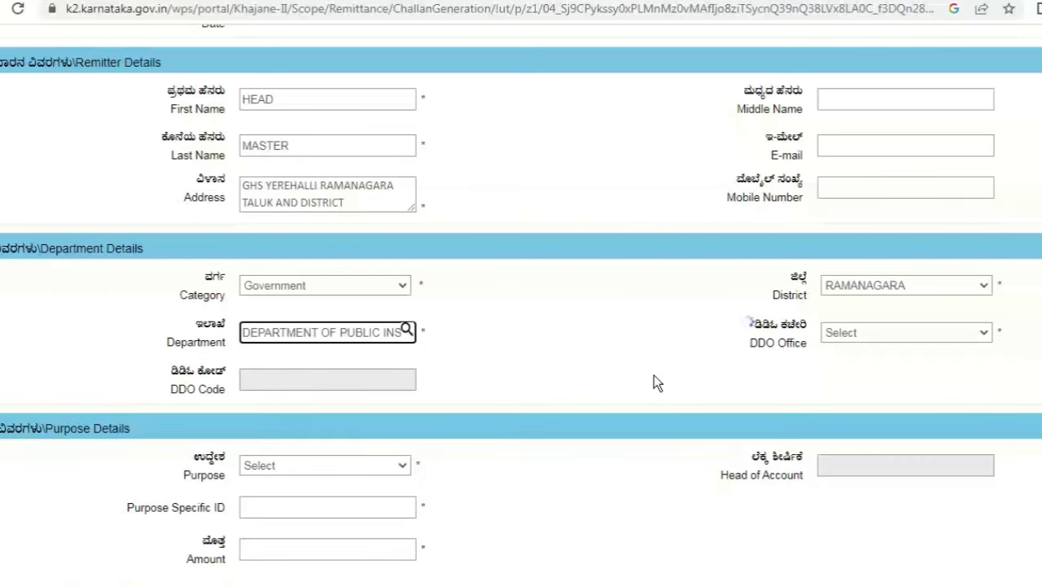
- Choose GOVERNMENT PRE-UNIVERSITY COLLEGE (HIGH SCHOOL SECTION), YAREHALLI as the DDO office
left_click(985, 331)
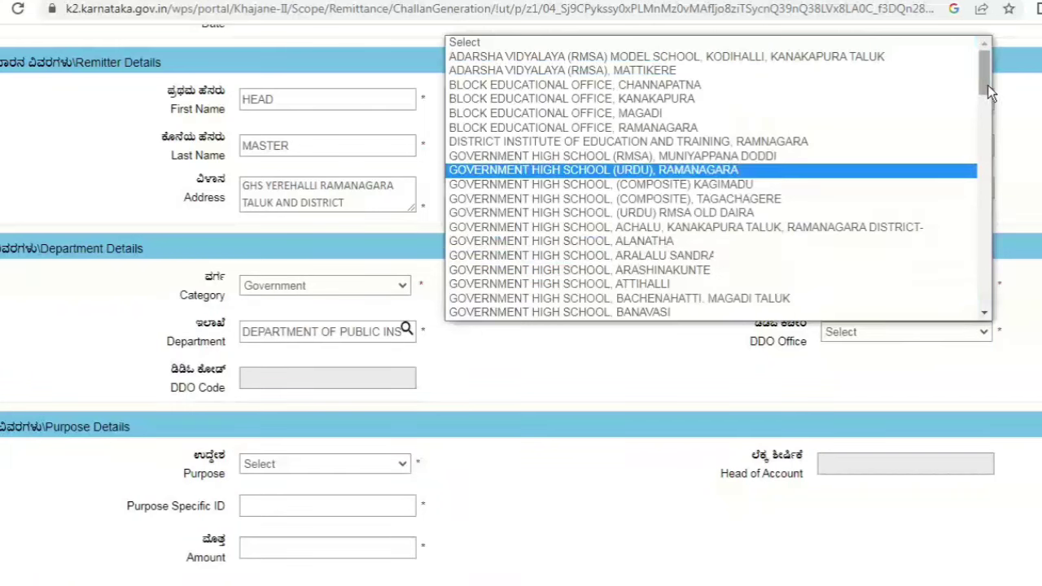
left_click_drag(988, 85, 988, 303)
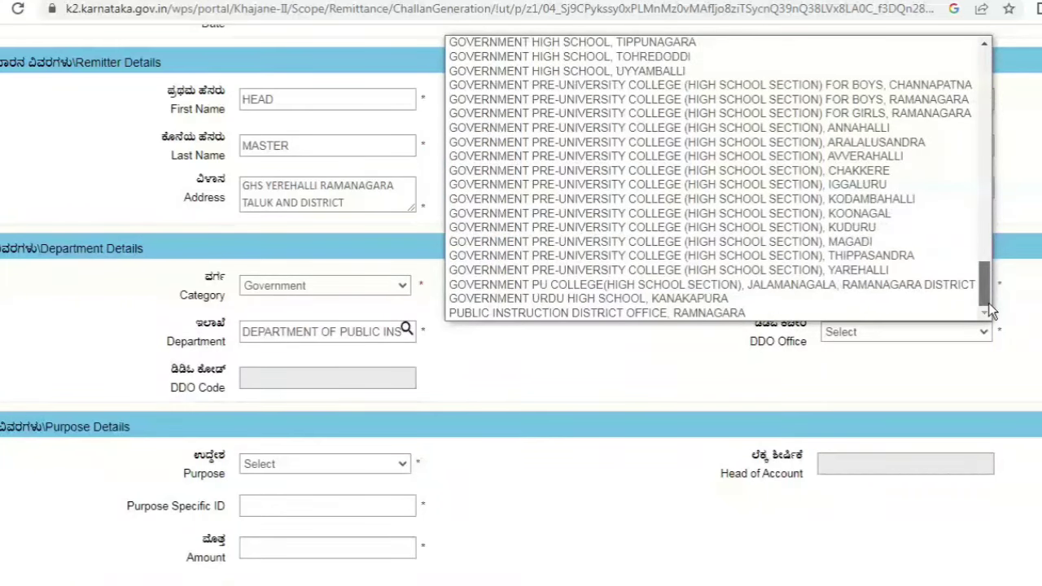
left_click(871, 269)
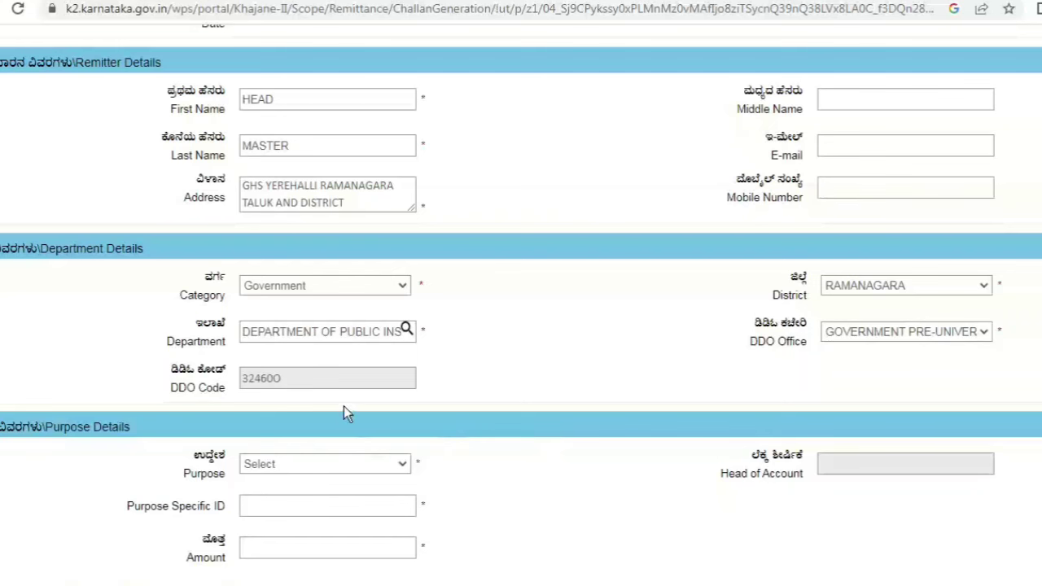
- Set the challan's purpose to HIGH SCHOOLS and its sub purpose to FEE
scroll(635, 464, "down", 2)
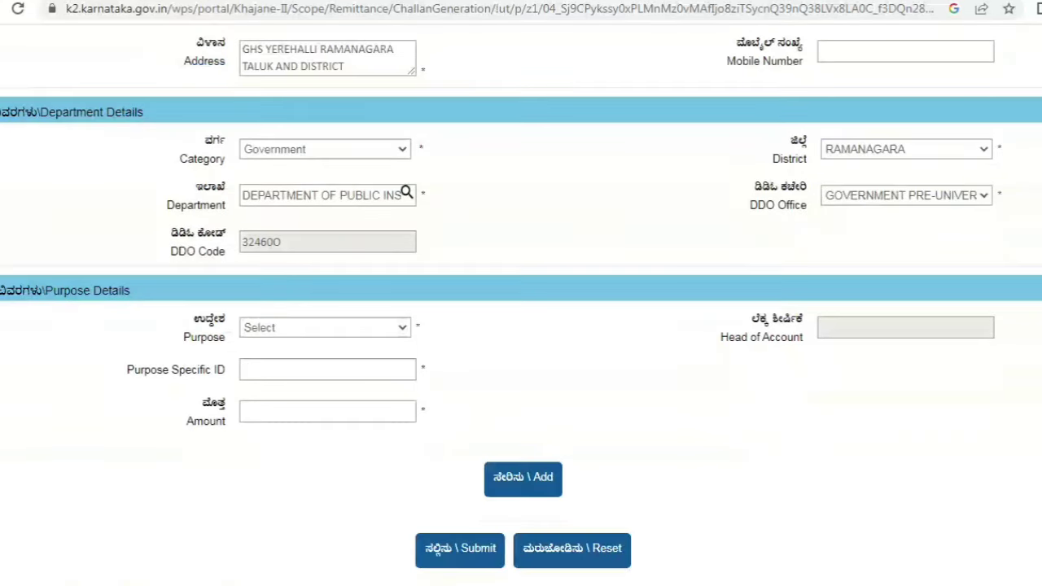
left_click(406, 330)
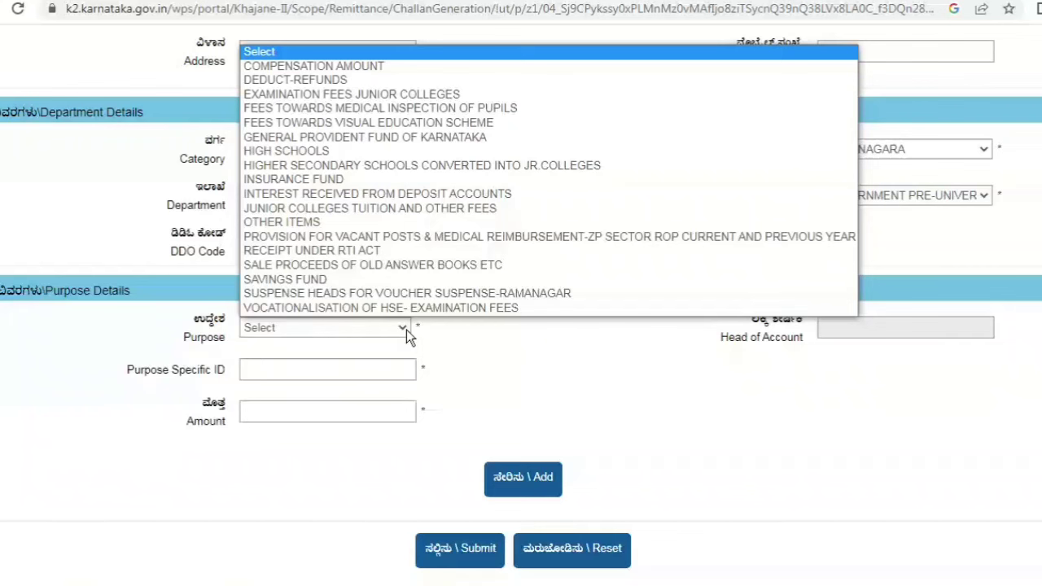
left_click(340, 155)
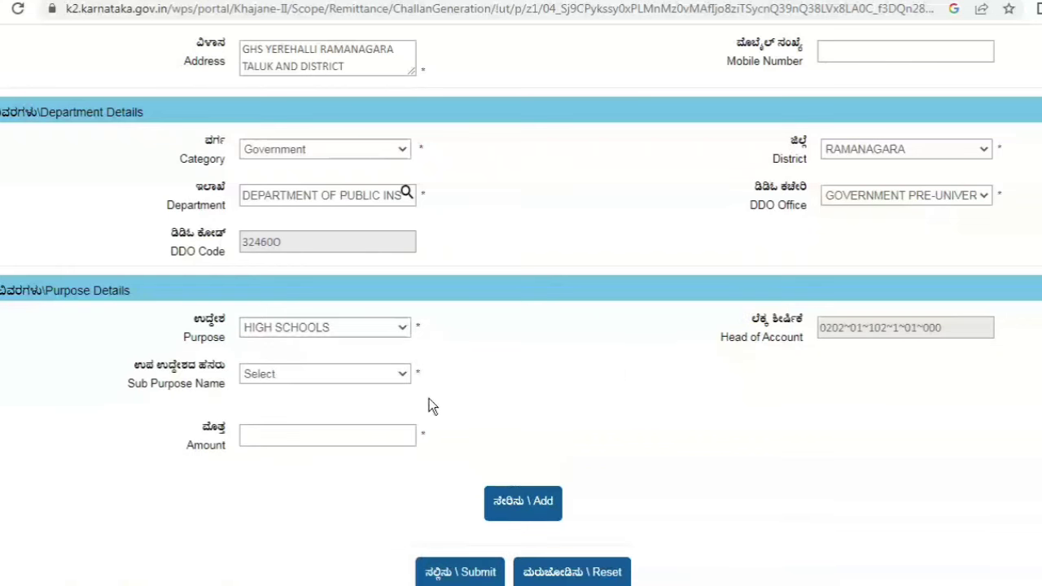
left_click(385, 378)
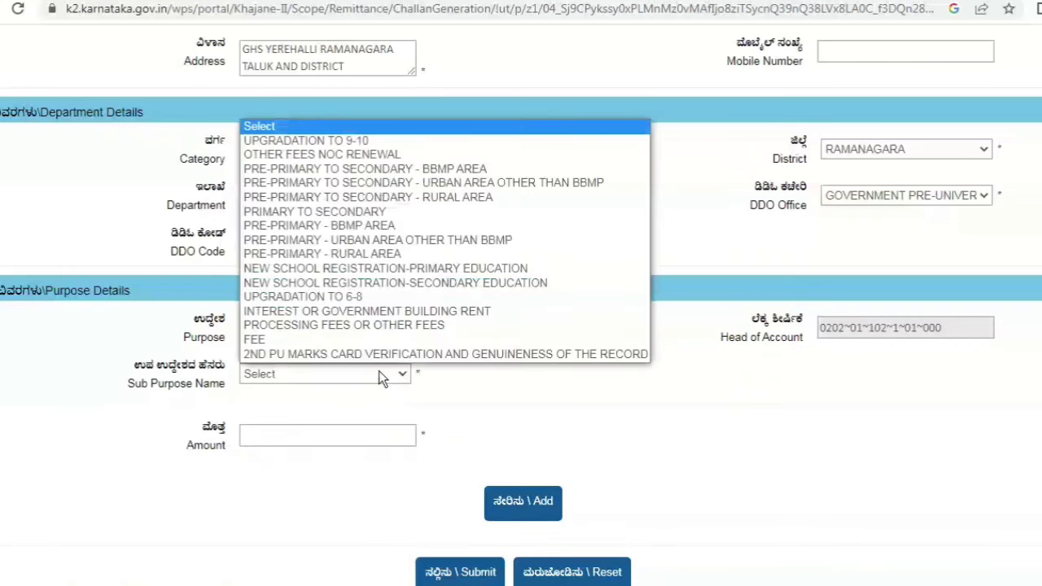
left_click(356, 346)
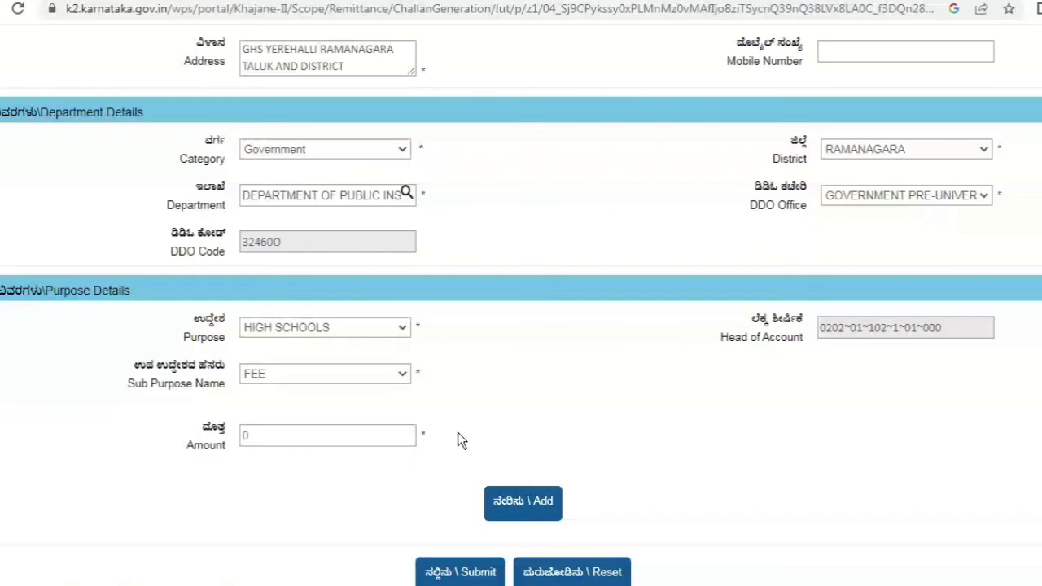
- Enter 490 as the amount and add the purpose entry to the challan
left_click(405, 438)
key("BackSpace")
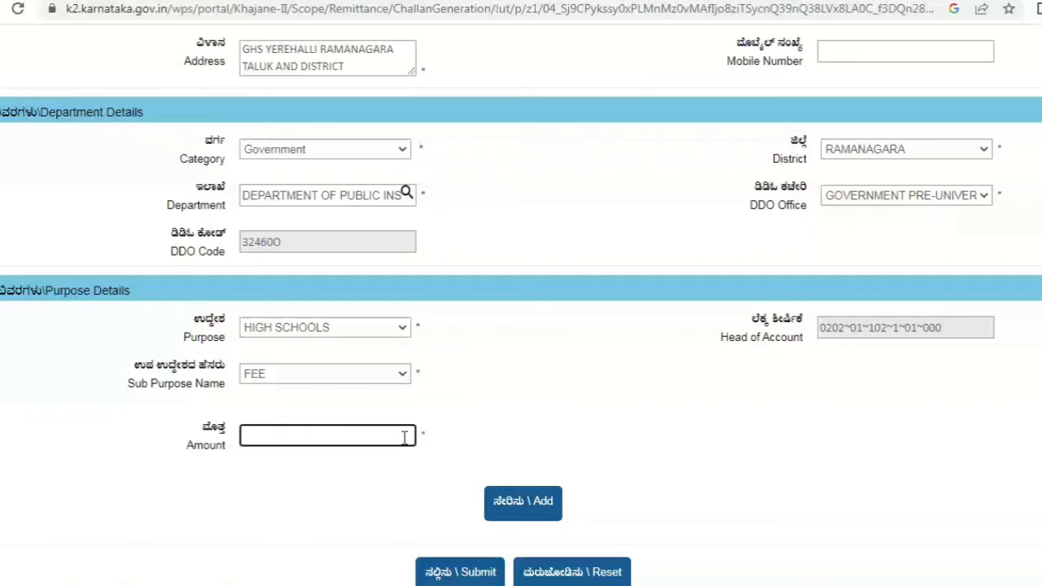
type("490")
left_click(498, 415)
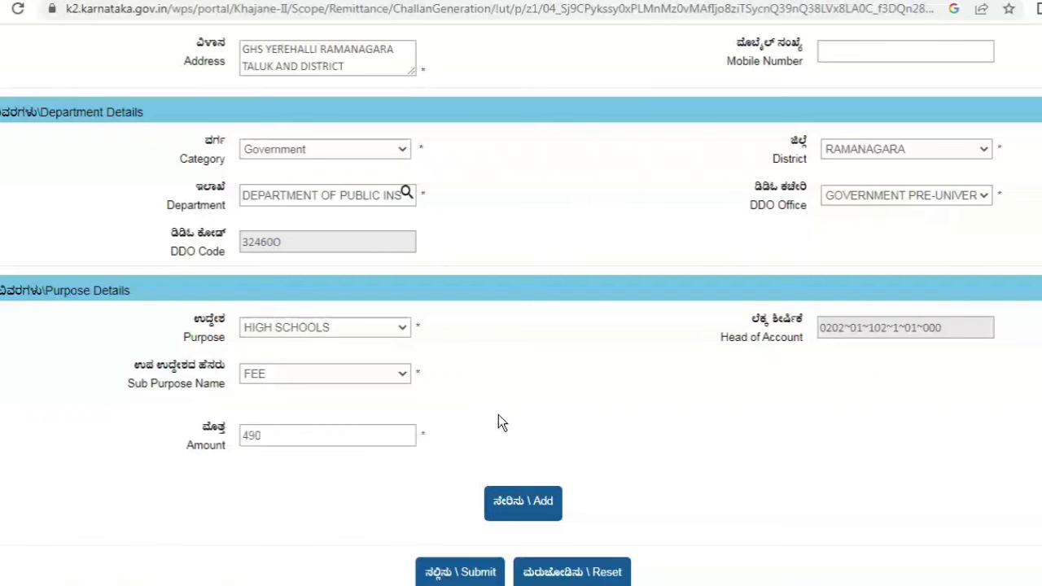
left_click(514, 505)
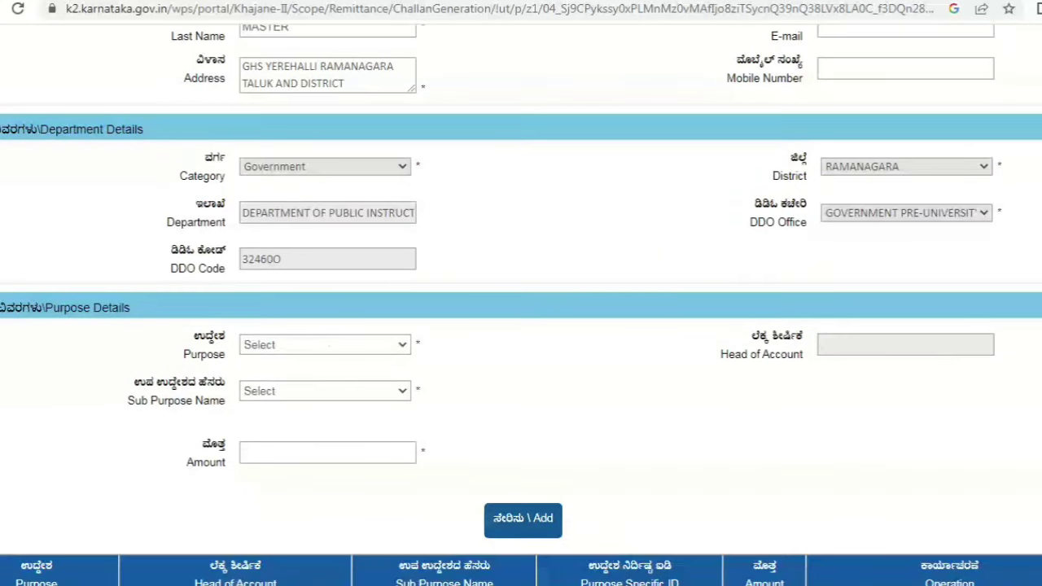
- Set the mode of payment to Netbanking with SBI e-Pay (Aggregator) as the netbanking type, and submit the challan
scroll(521, 305, "down", 3)
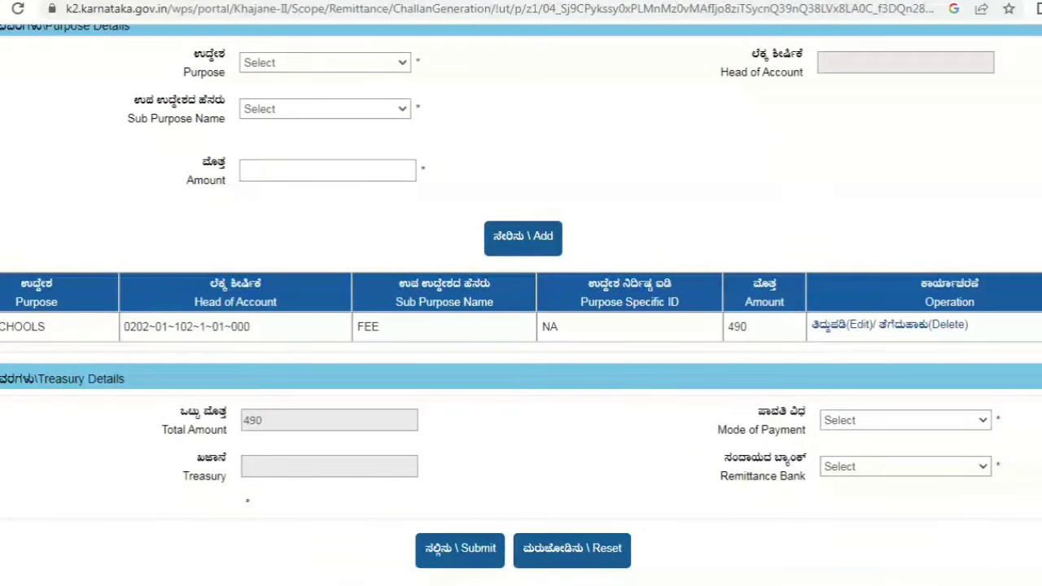
left_click(980, 423)
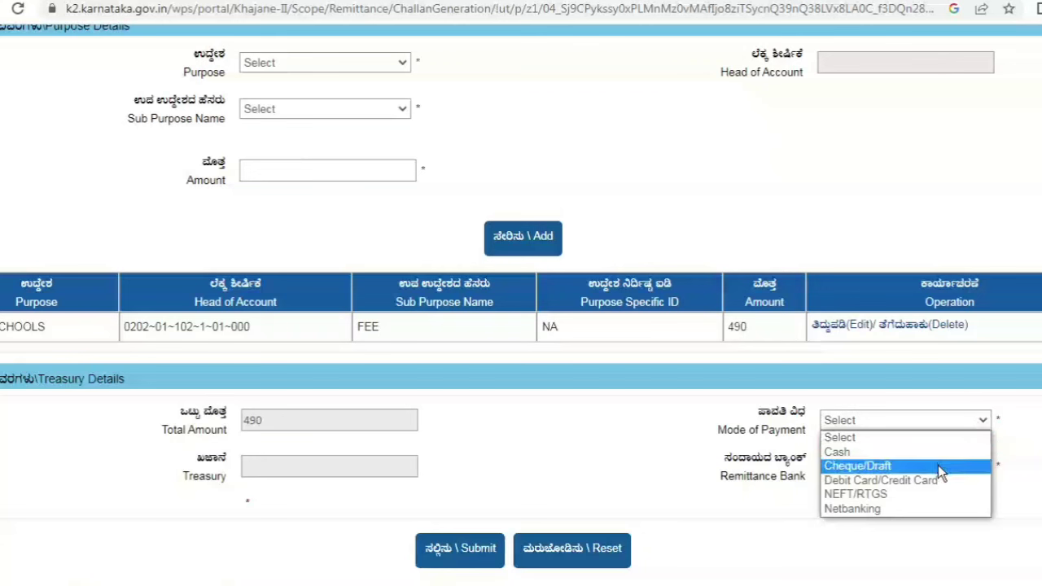
left_click(920, 508)
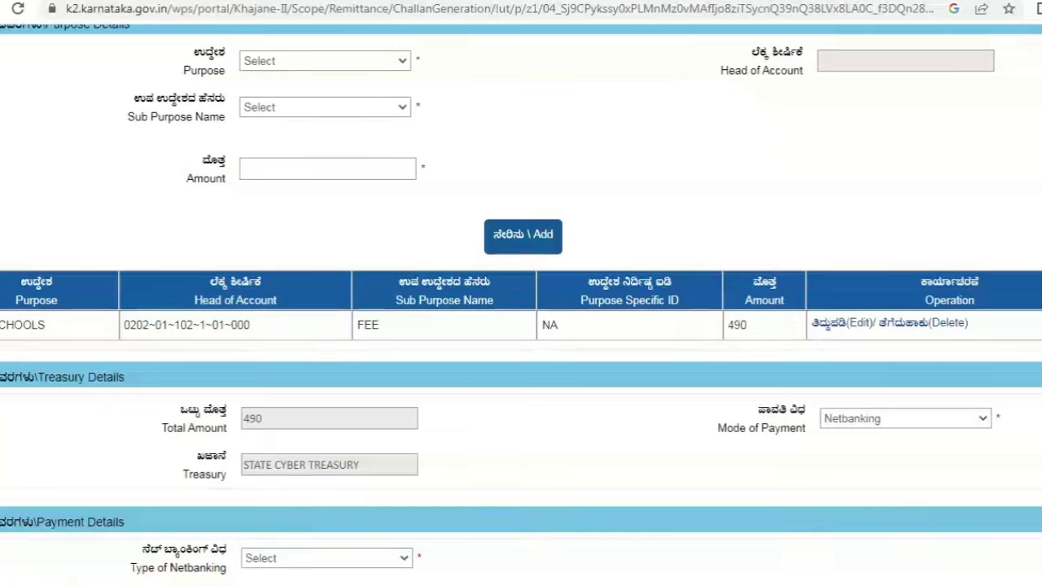
scroll(521, 325, "down", 1)
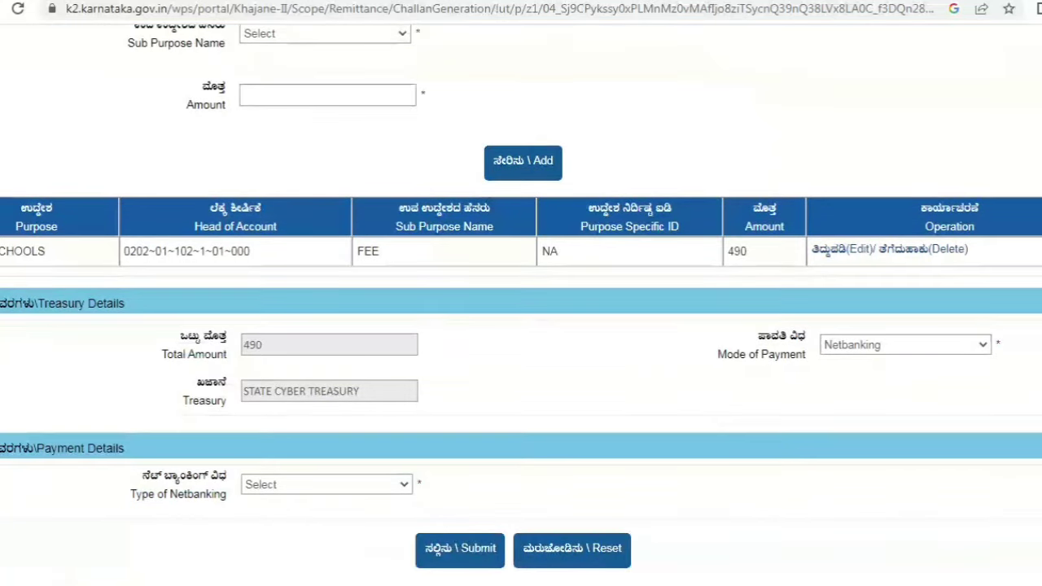
left_click(351, 481)
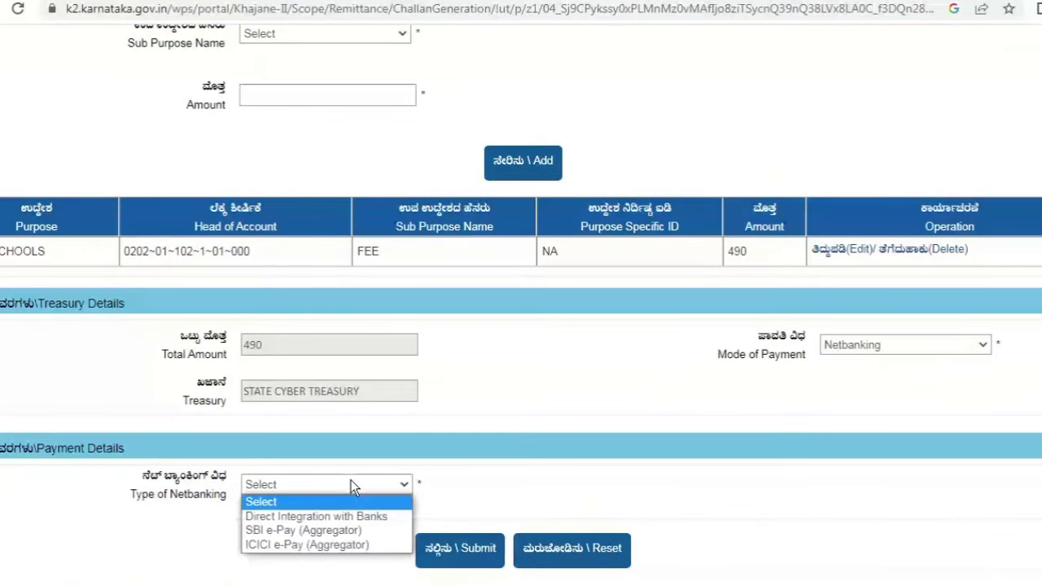
left_click(338, 536)
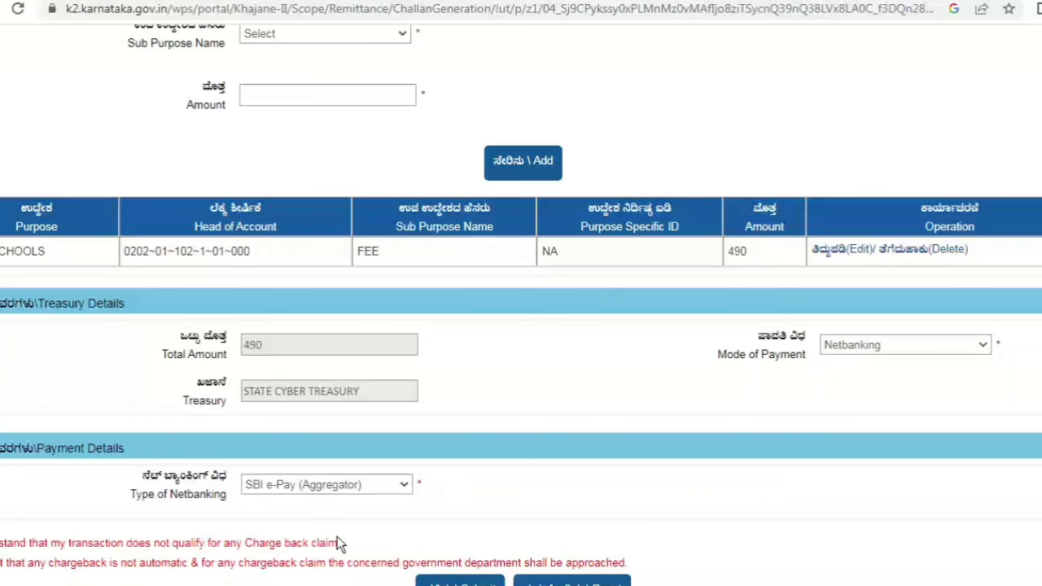
scroll(521, 326, "down", 1)
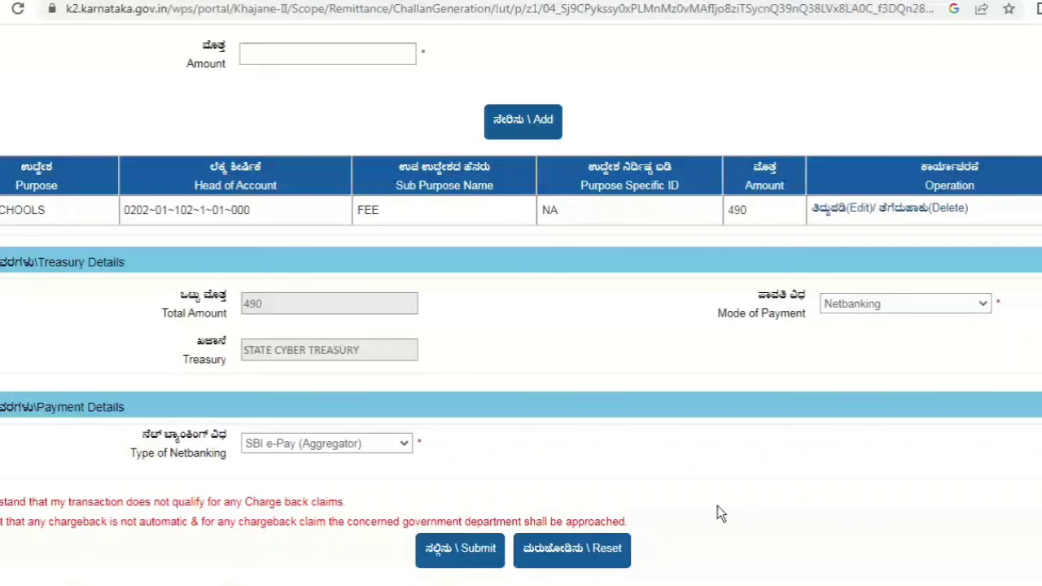
left_click(481, 552)
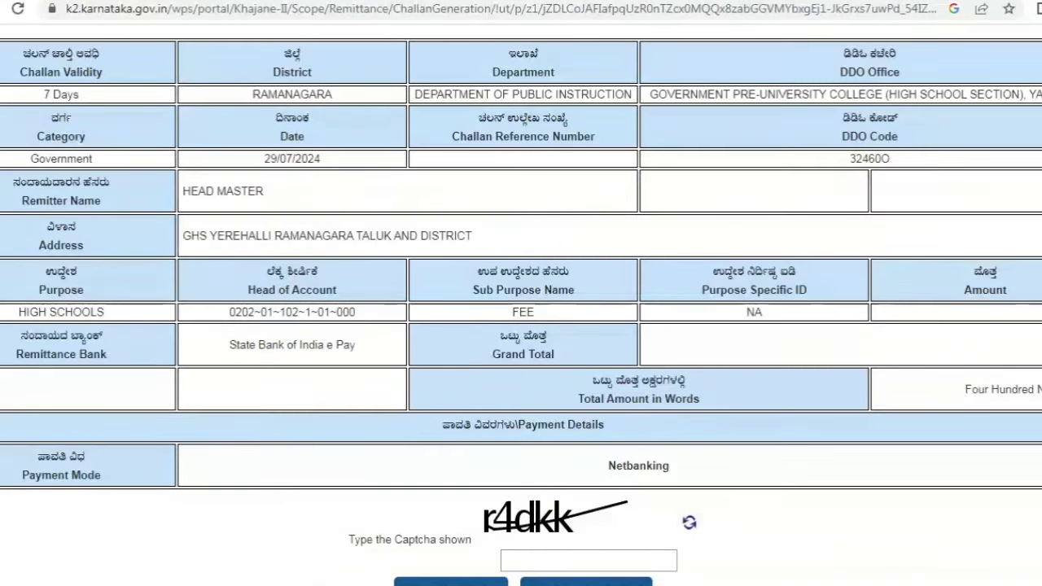
- Enter the captcha code to confirm the challan, and proceed with the transaction to the payment page
scroll(659, 443, "down", 1)
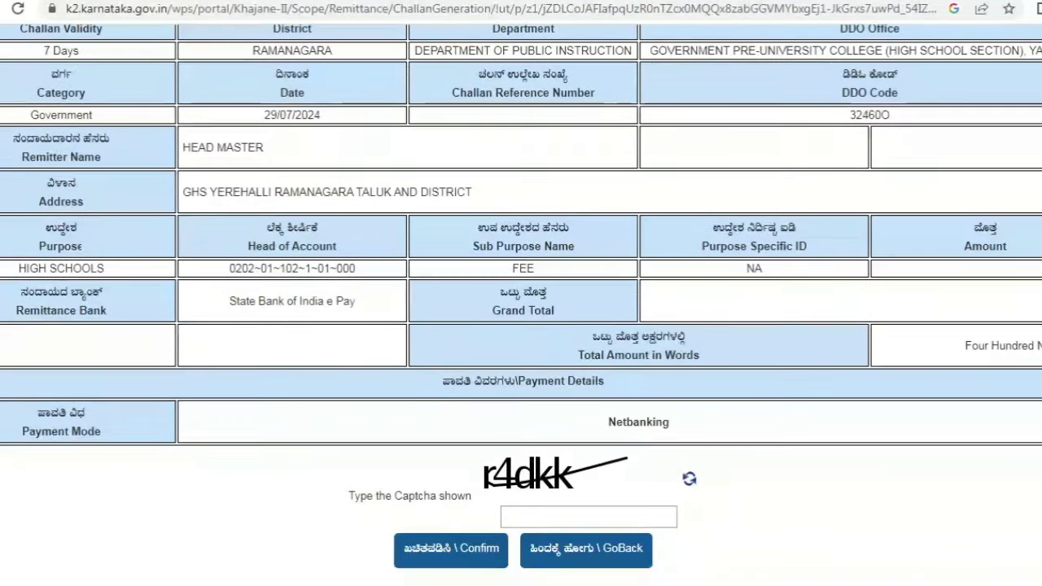
left_click(581, 509)
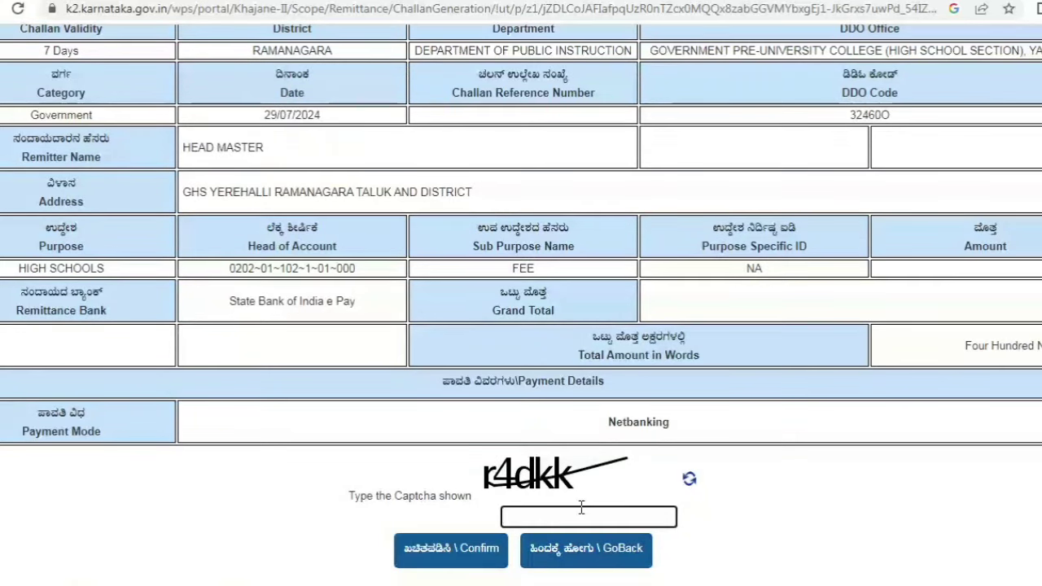
type("r4dkk")
left_click(438, 560)
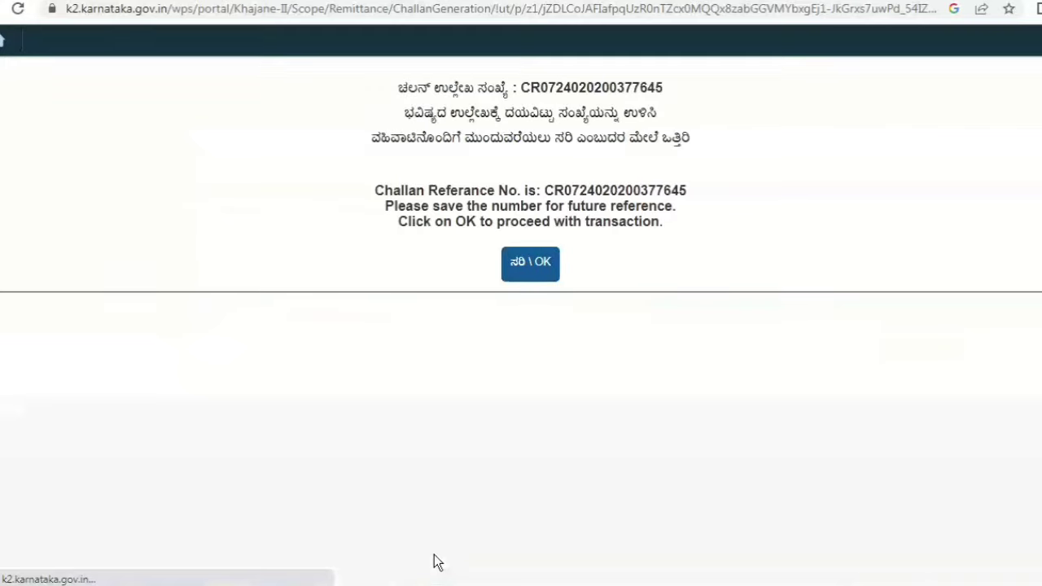
left_click(543, 272)
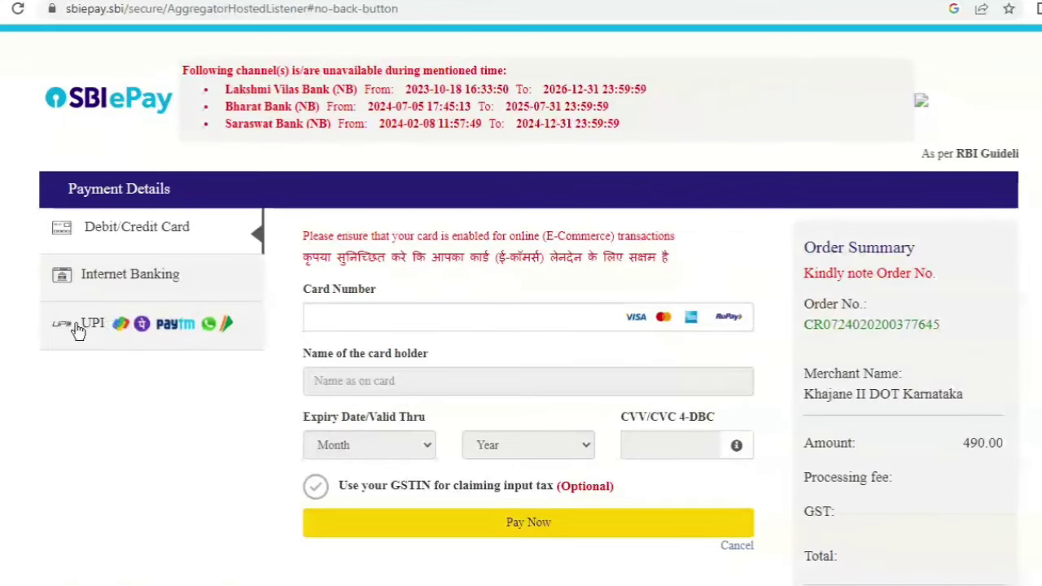
- Choose UPI QR as the UPI payment option and start the payment to get the QR code
left_click(81, 326)
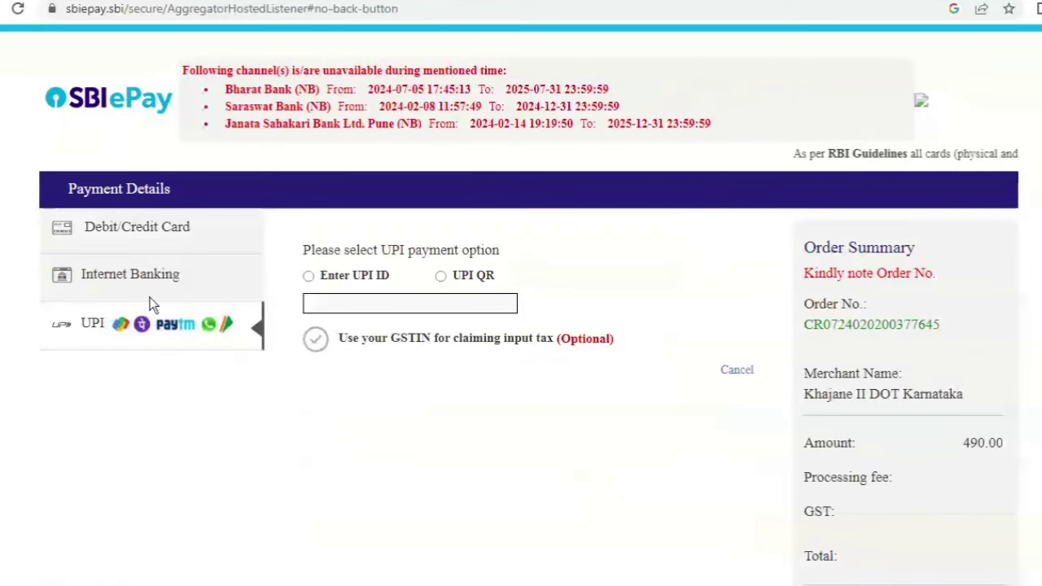
left_click(440, 277)
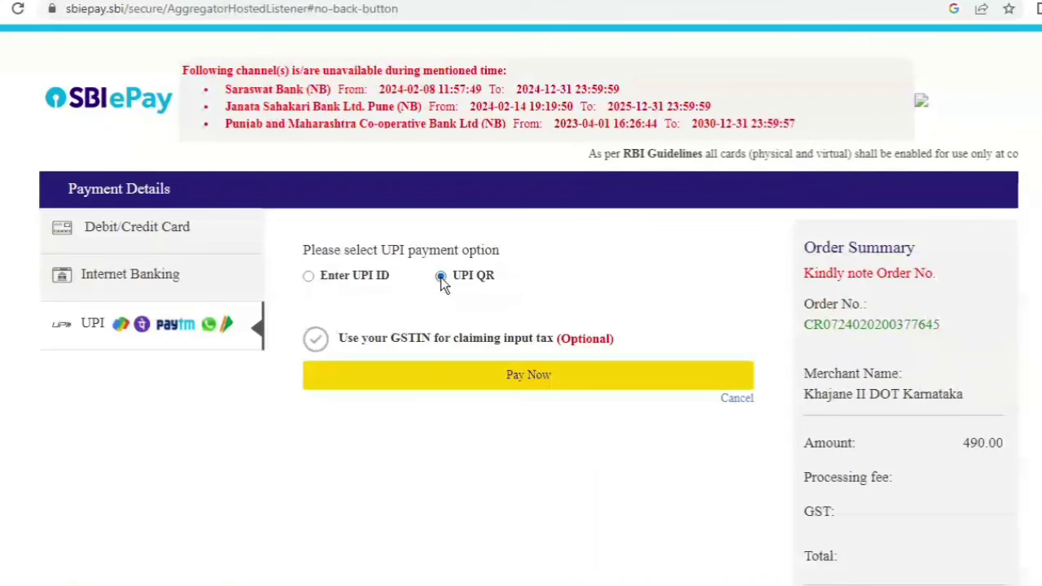
left_click(513, 383)
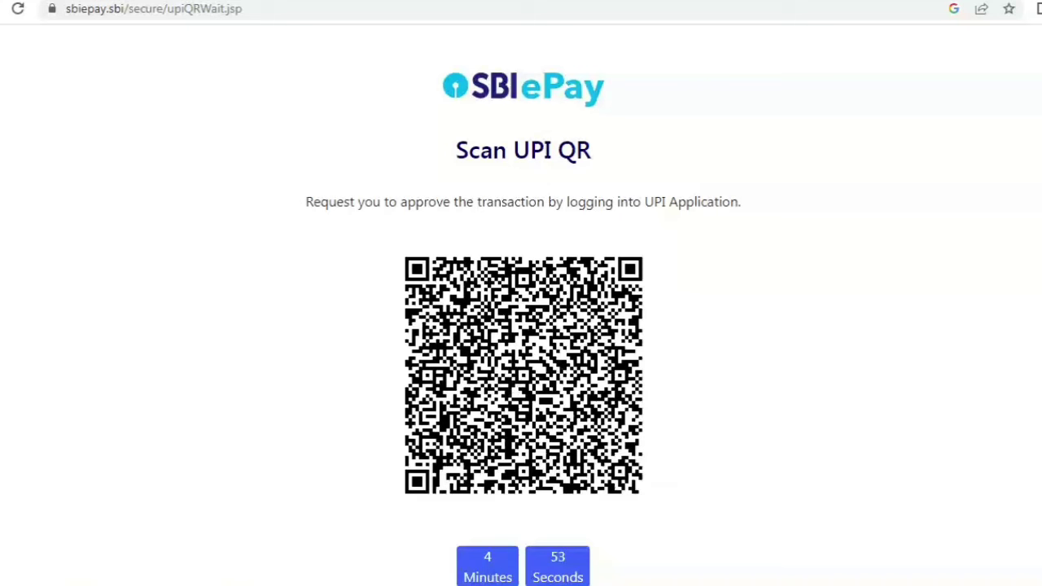
scroll(521, 325, "down", 2)
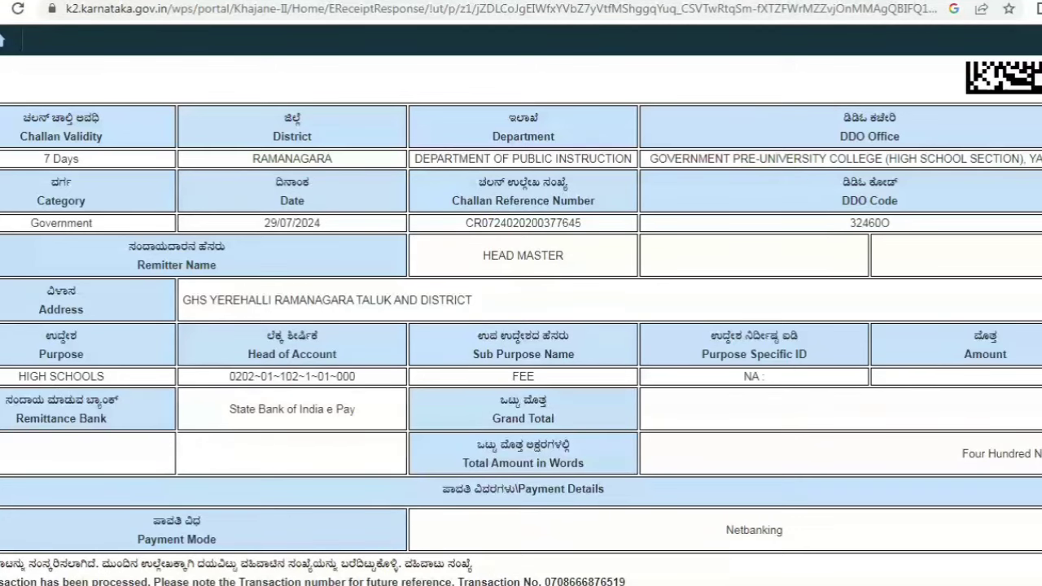
- Open the print dialog for the processed challan receipt and set the destination to Save as PDF
scroll(521, 305, "down", 2)
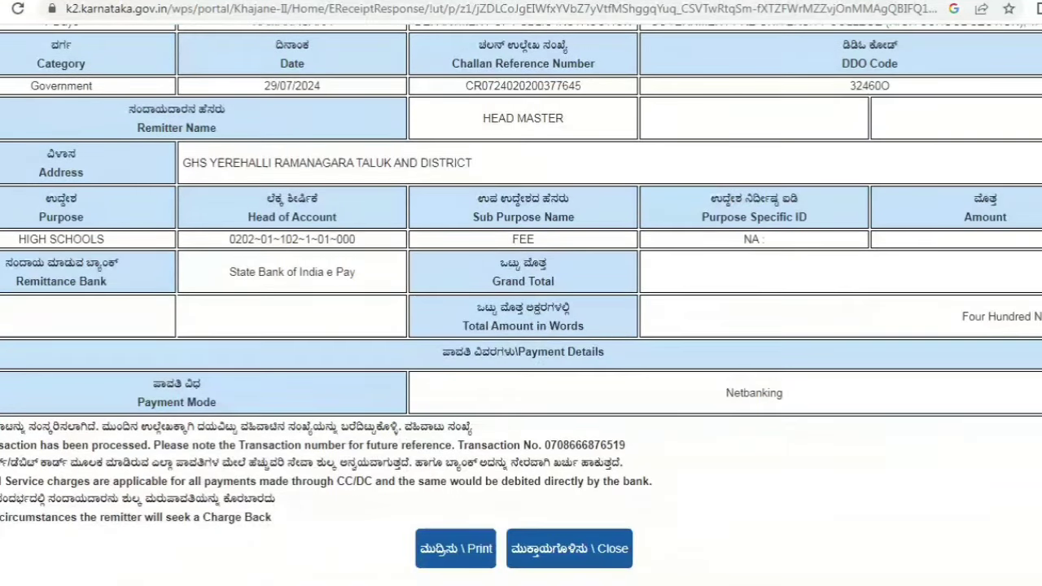
left_click(477, 550)
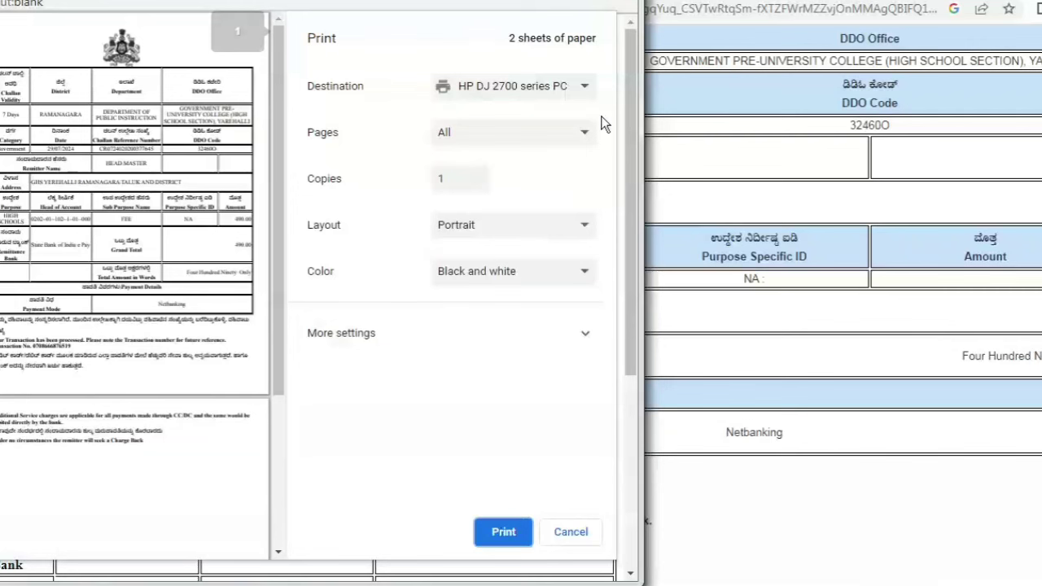
left_click(581, 96)
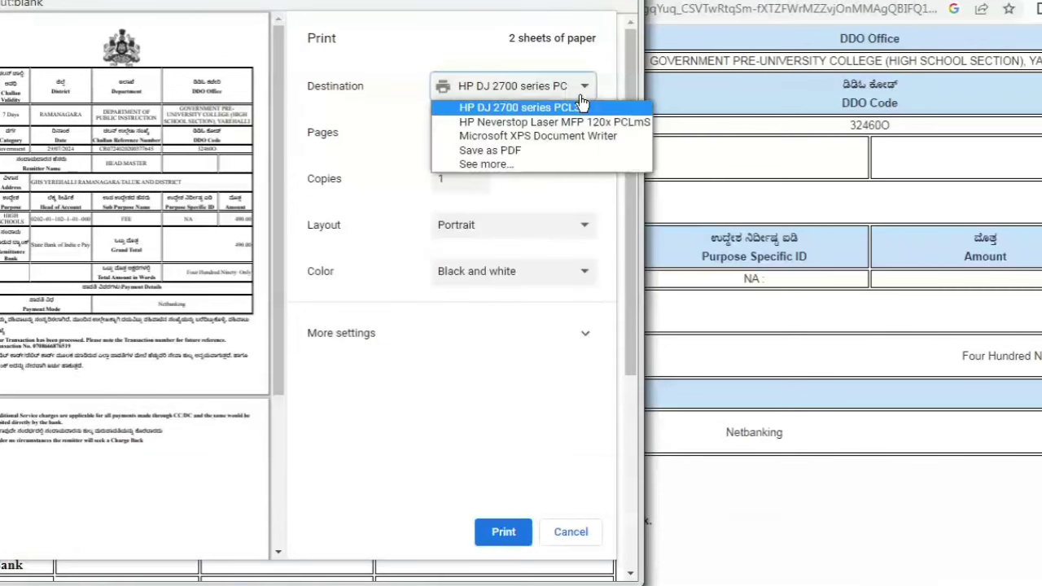
left_click(542, 149)
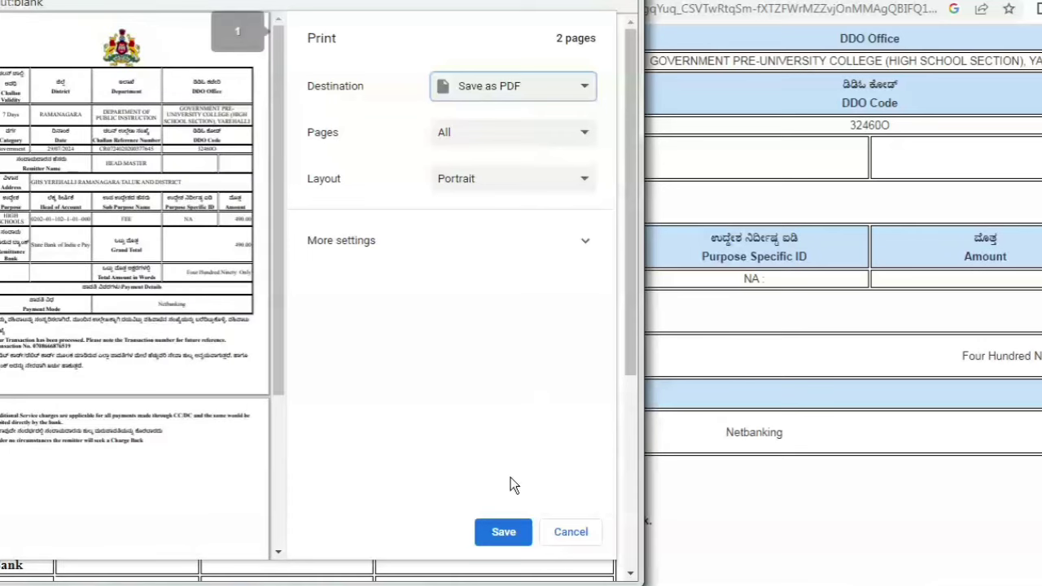
- Save the receipt PDF to the Desktop under the file name download
left_click(504, 531)
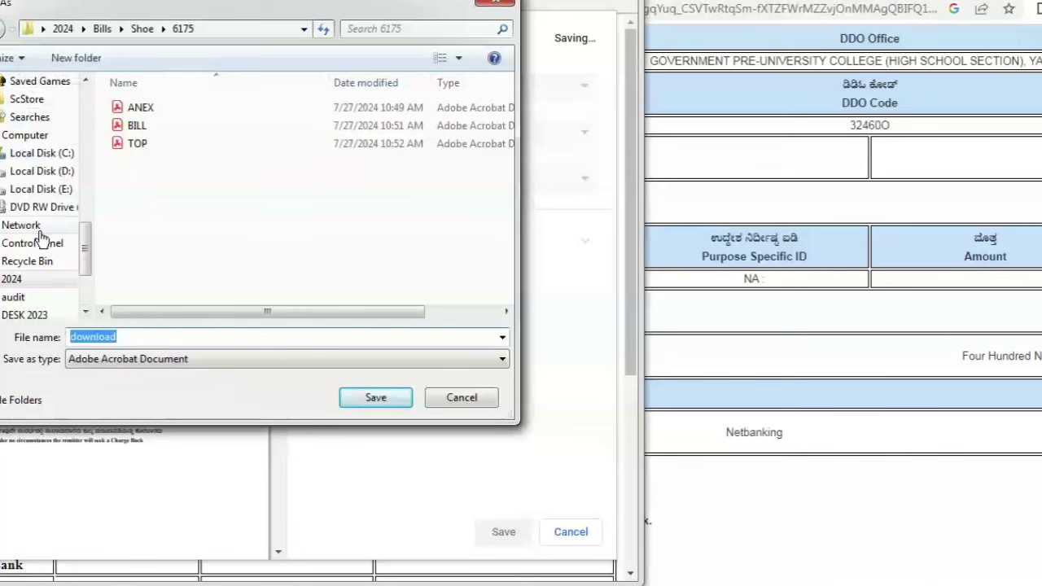
left_click_drag(86, 259, 87, 110)
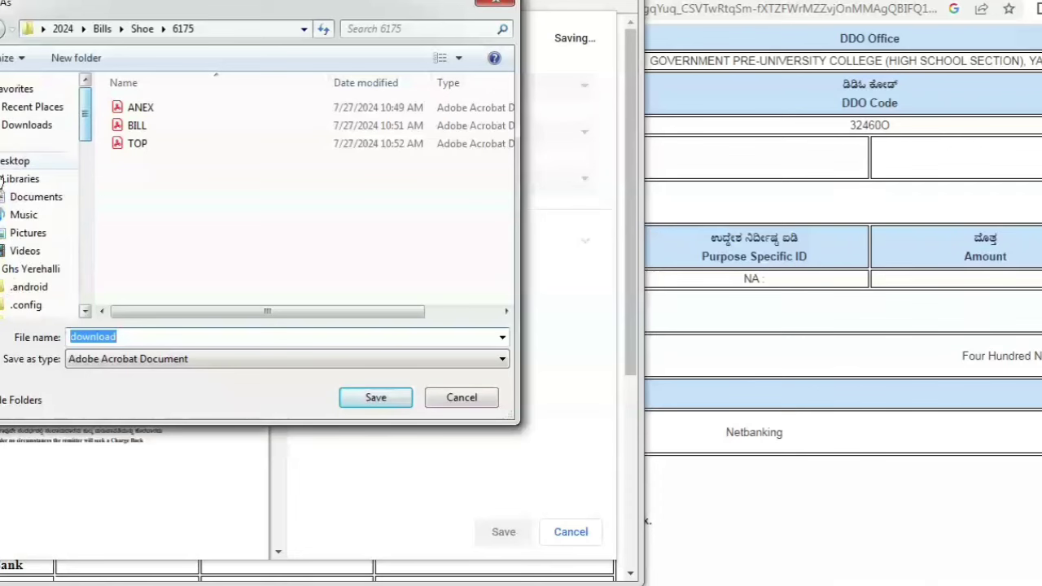
left_click(4, 165)
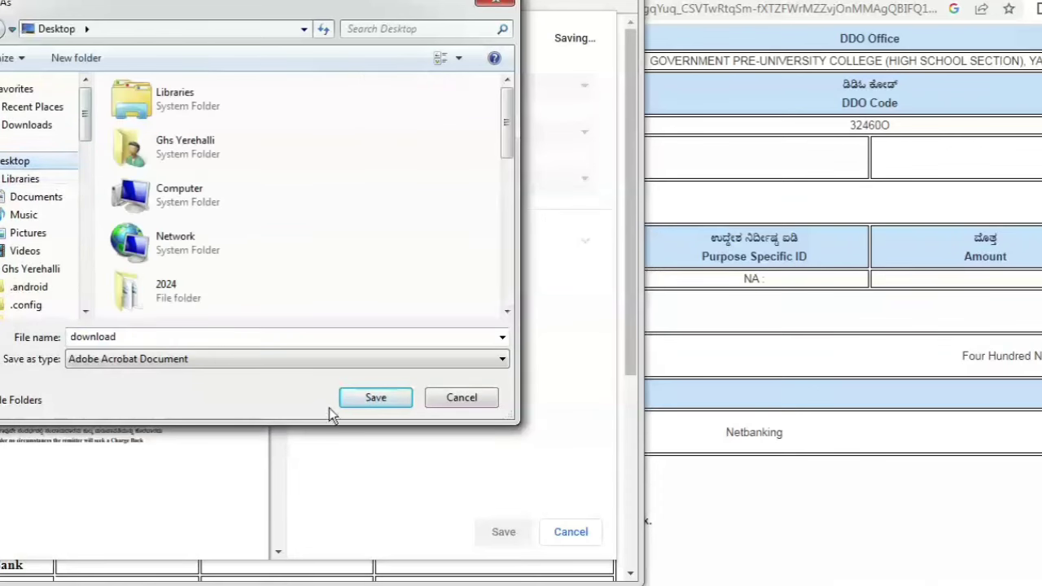
left_click(373, 398)
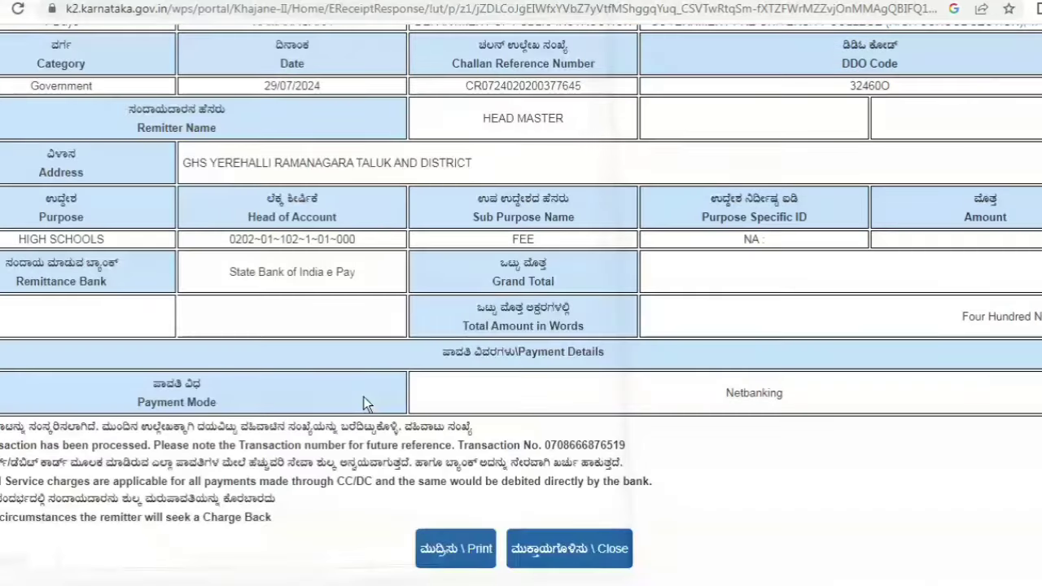